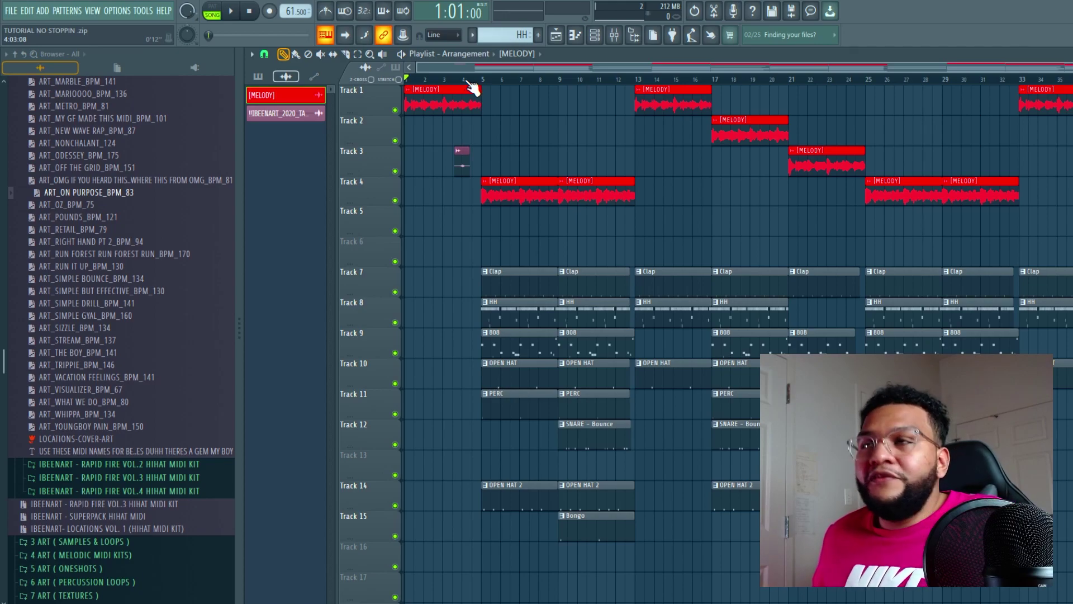
Set the song position to bar 5 of the arrangement, where the drum patterns begin
scroll(515, 79, "up", 3)
left_click(519, 78)
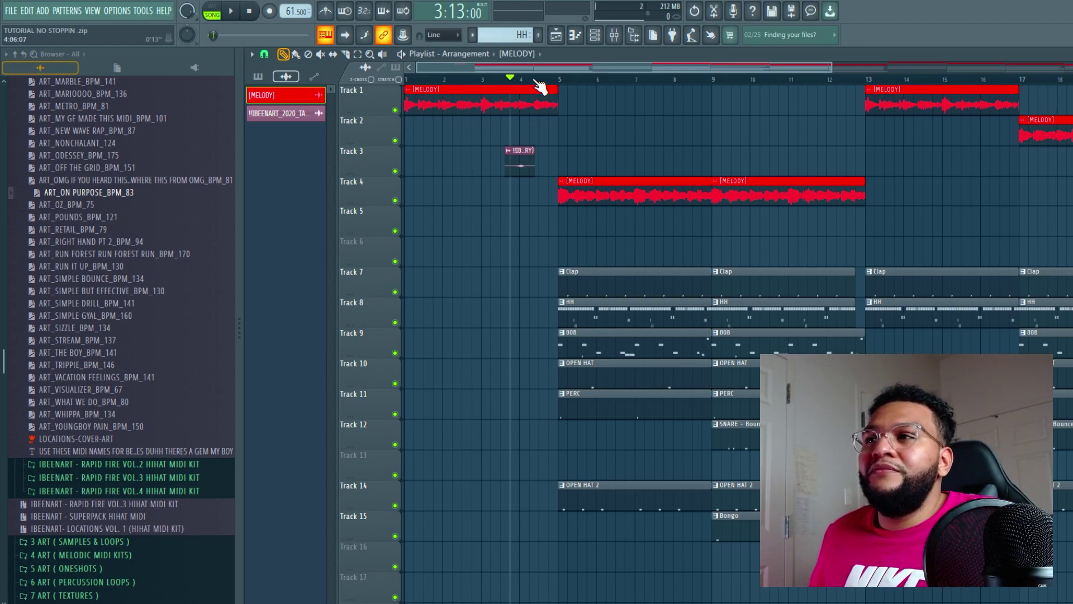
scroll(600, 83, "up", 3)
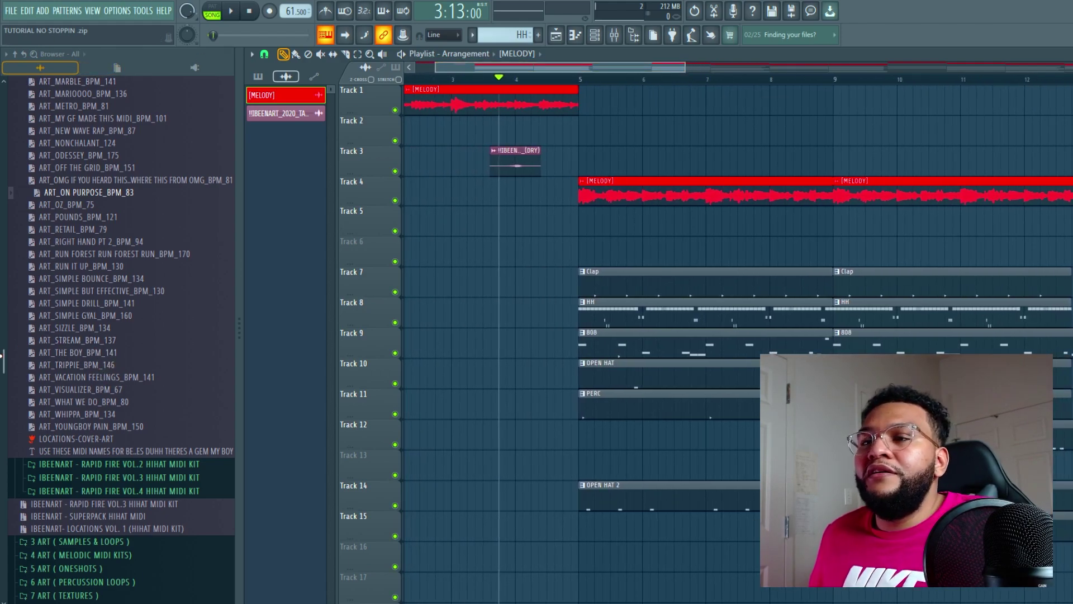
scroll(187, 247, "up", 5)
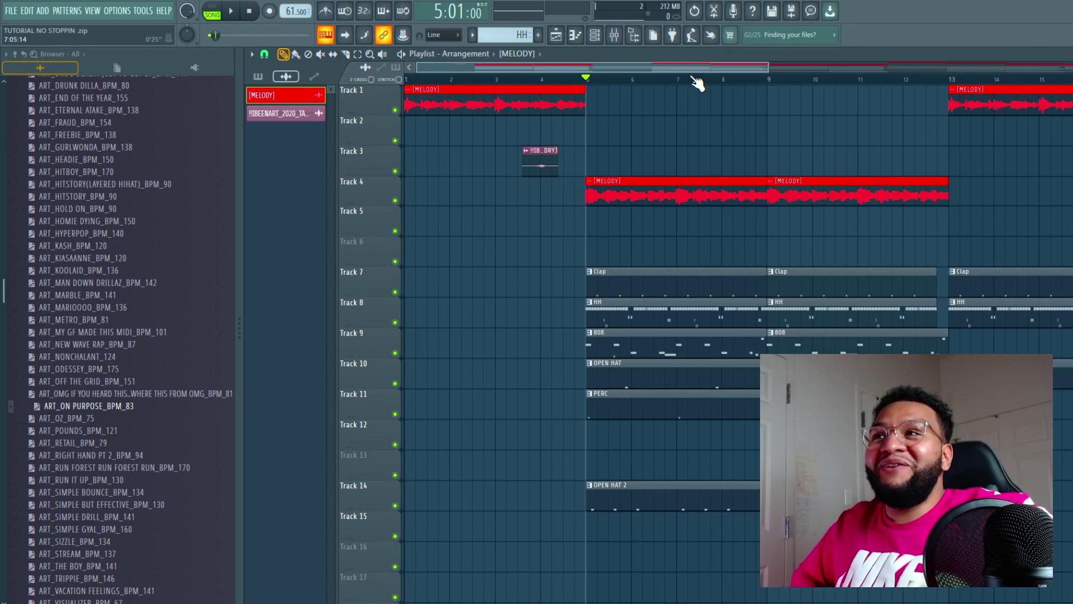
left_click_drag(690, 73, 689, 72)
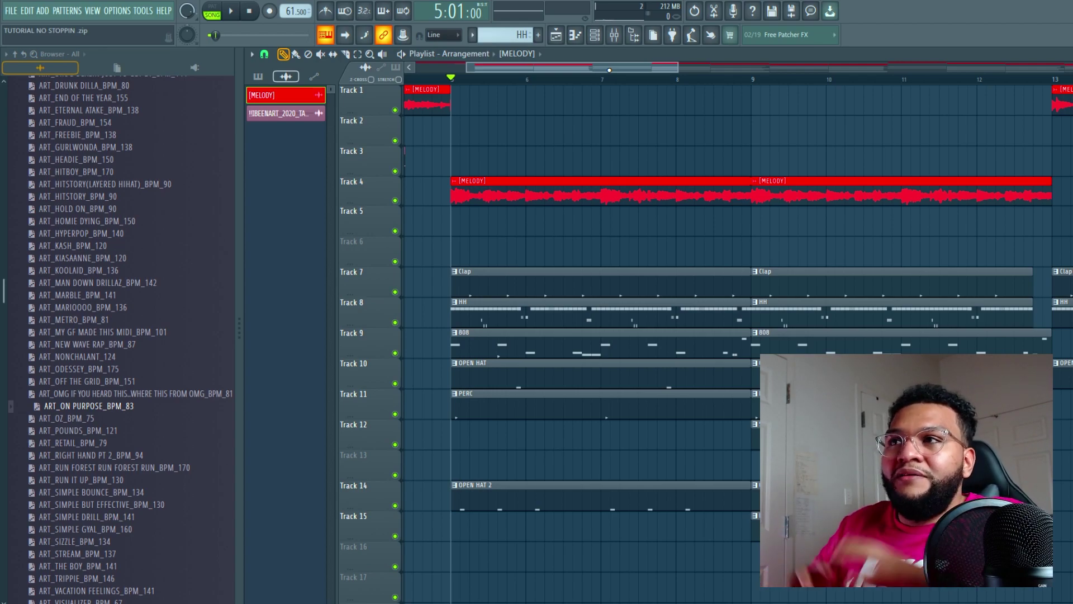
Solo the Track 4 melody, unmute the Track 7 clap, and play back the selected range from bar 5 to 13
right_click(395, 200)
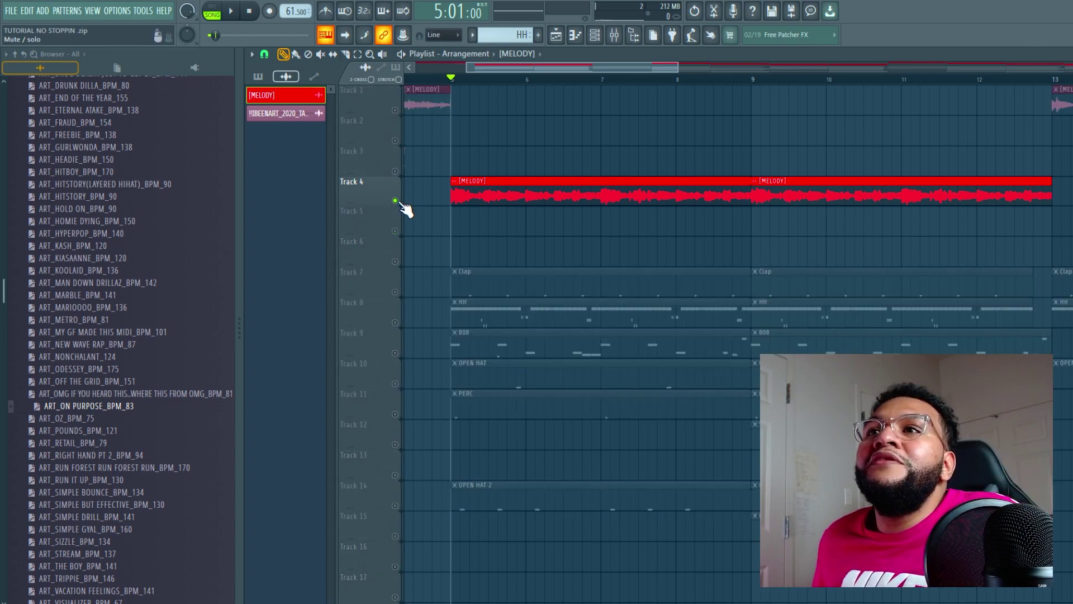
left_click(396, 292)
left_click_drag(1062, 84, 500, 74)
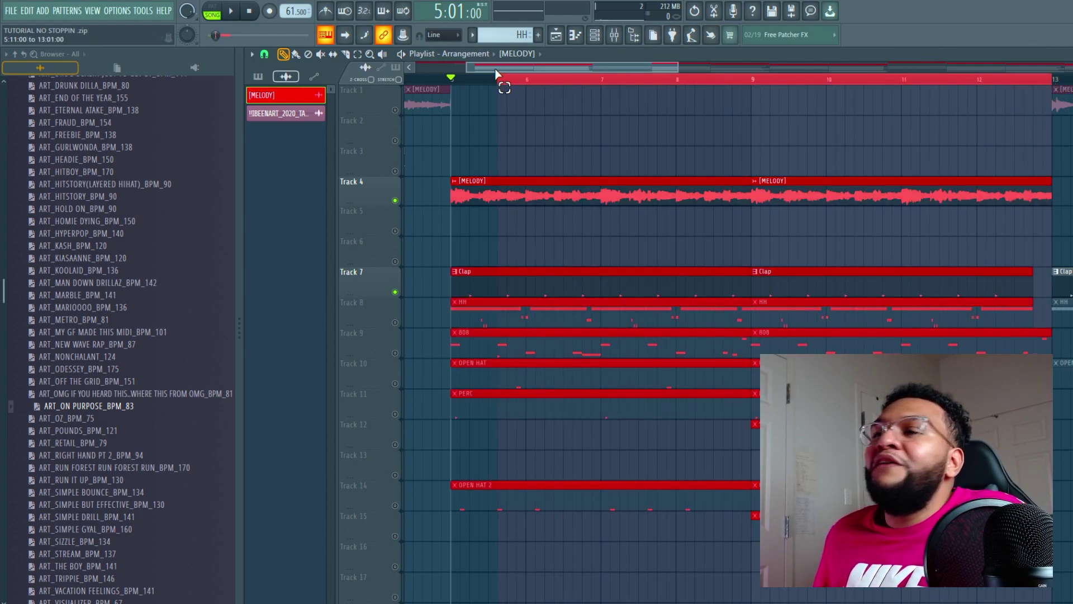
left_click(535, 146, "ctrl")
key("space")
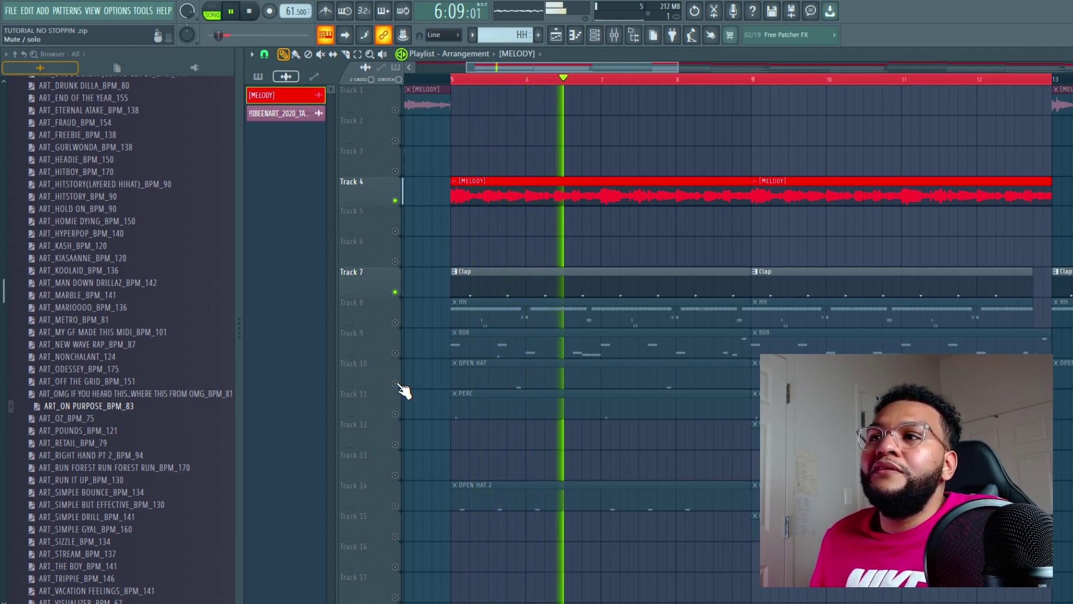
key("space")
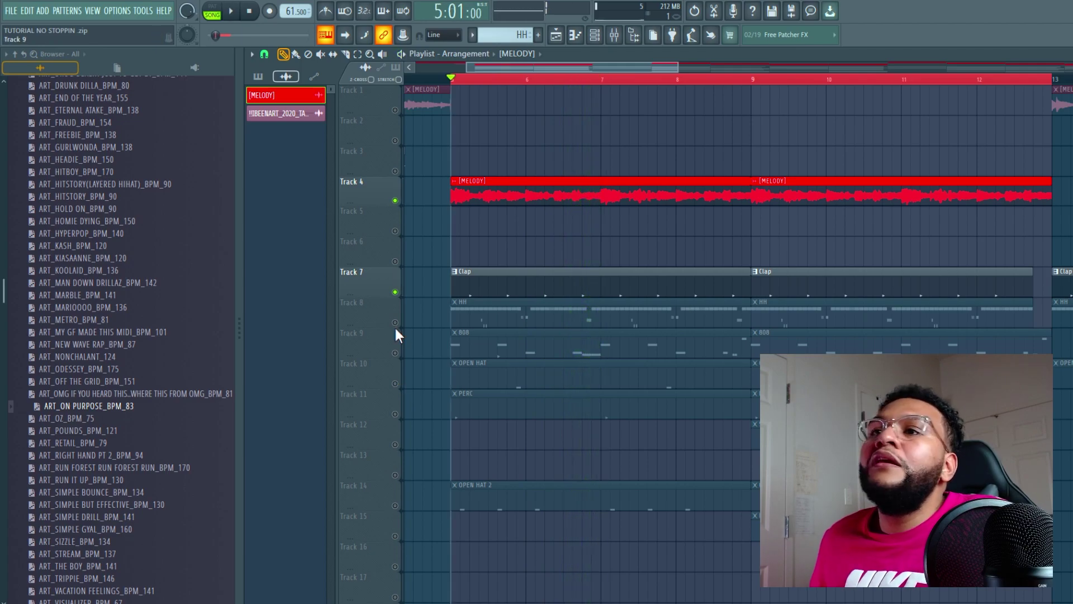
Unmute the Track 8 hi-hat and play it back while examining the HH pattern's notes in the piano roll
left_click(395, 322)
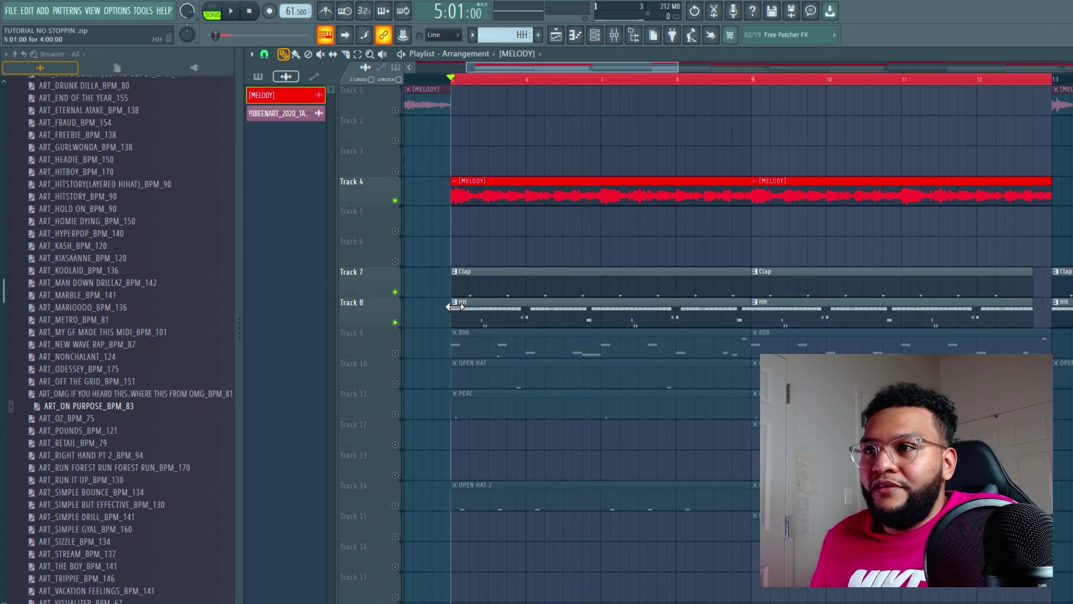
scroll(53, 311, "up", 6)
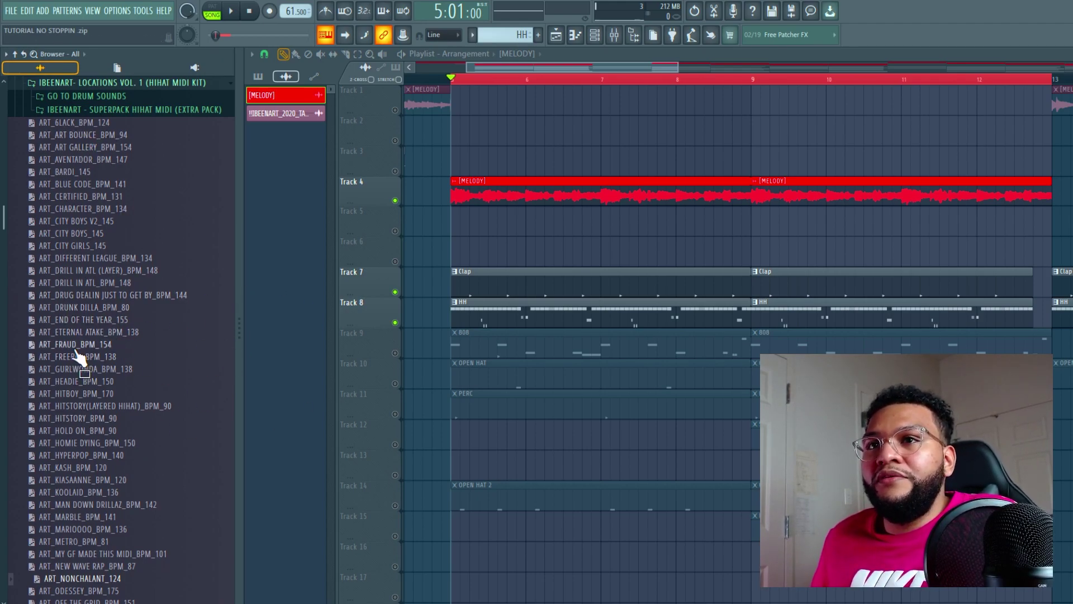
key("space")
double_click(663, 310)
right_click(577, 130, "ctrl")
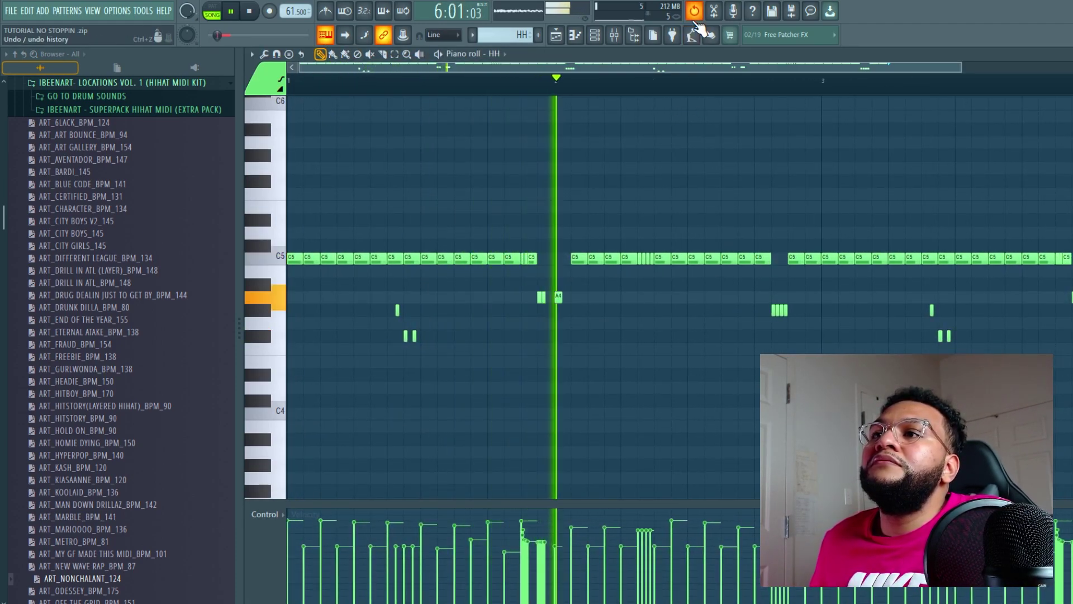
left_click(558, 37)
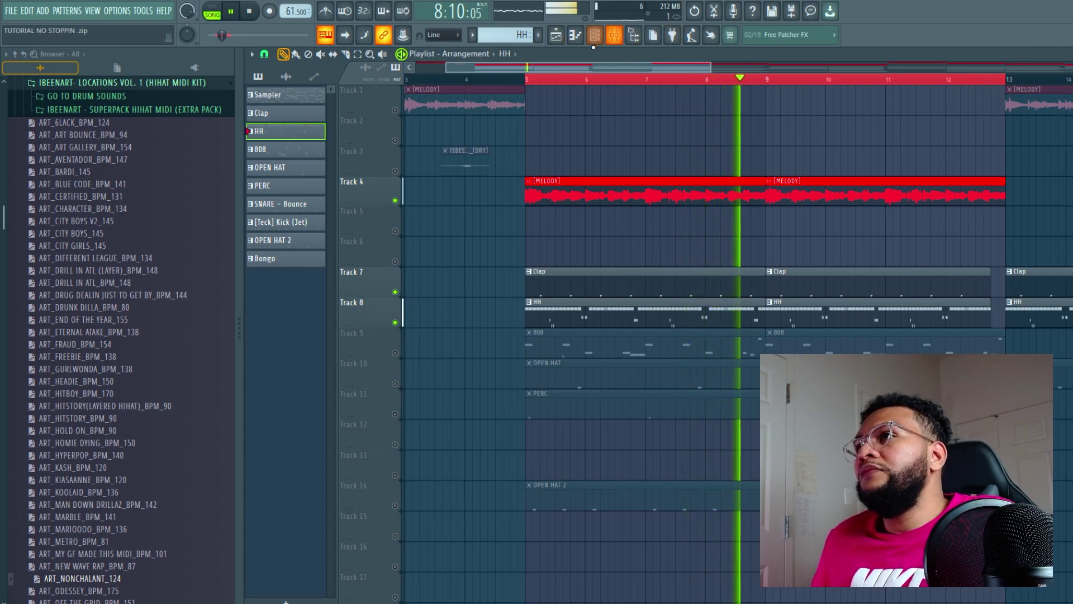
key("space")
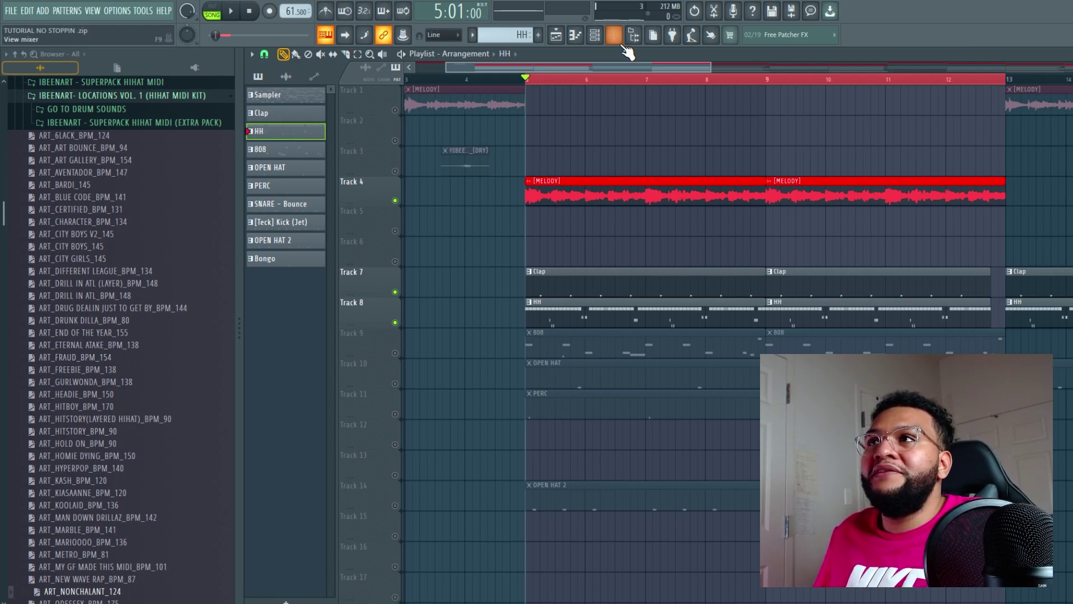
Load the ART_POUNDS_BPM_121 MIDI file into the Sampler channel and inspect its notes in the piano roll
left_click(595, 35)
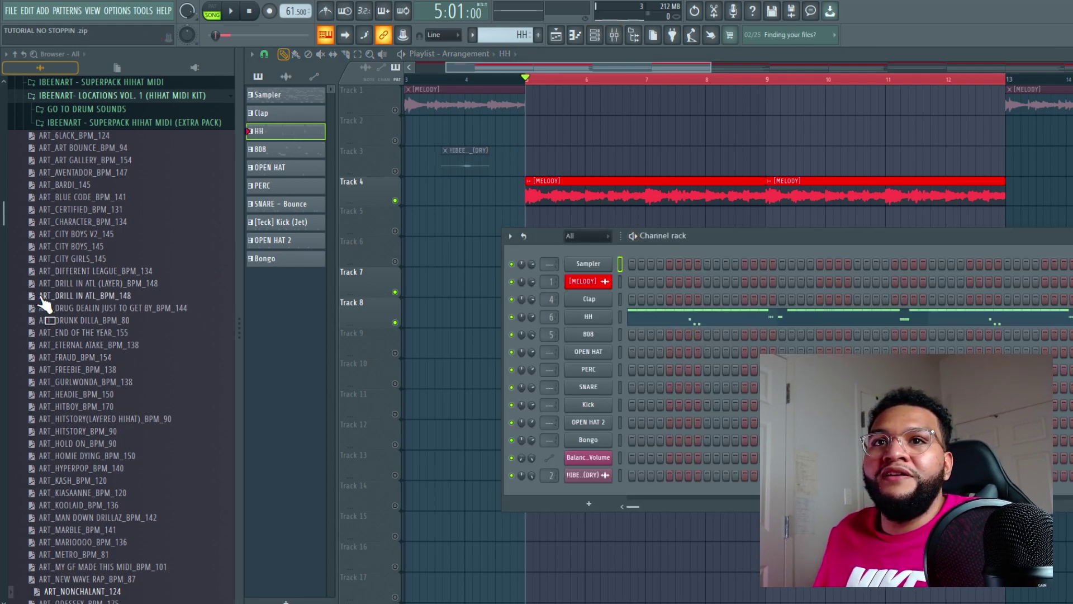
scroll(42, 307, "down", 3)
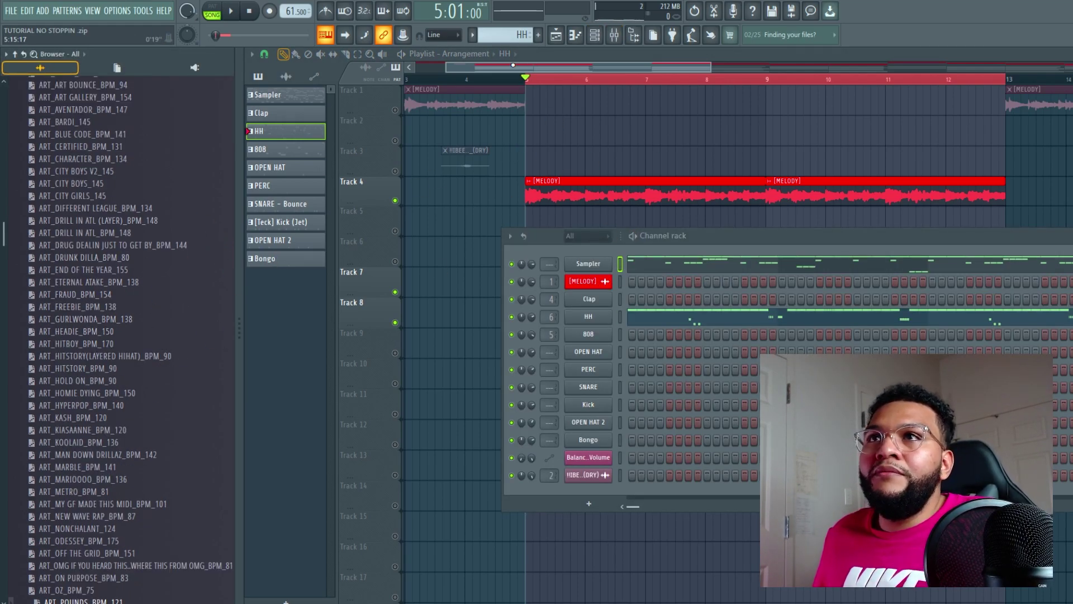
left_click(786, 273)
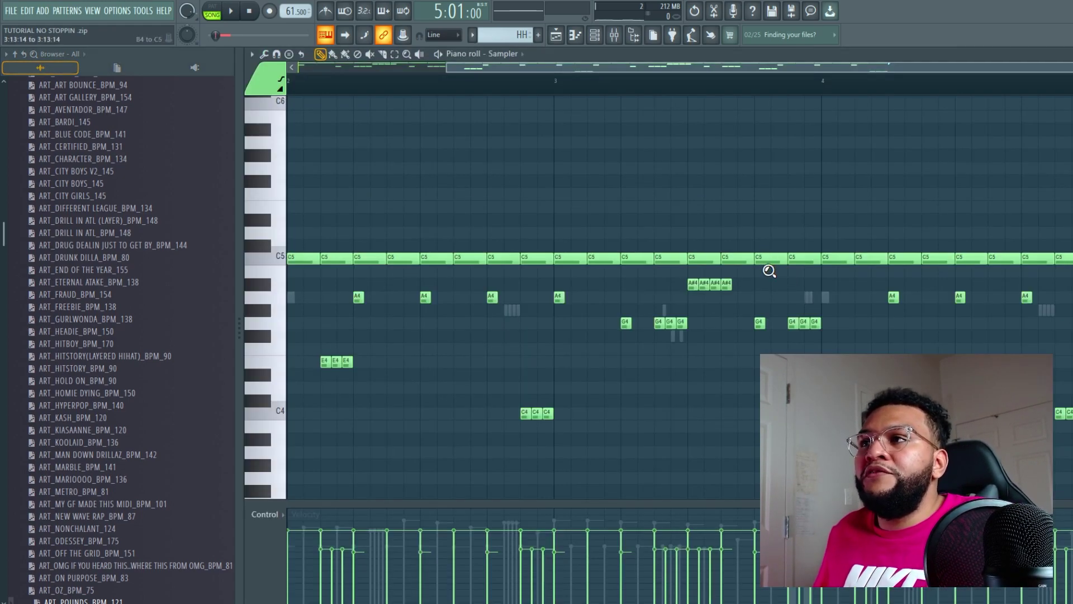
left_click_drag(791, 291, 832, 257)
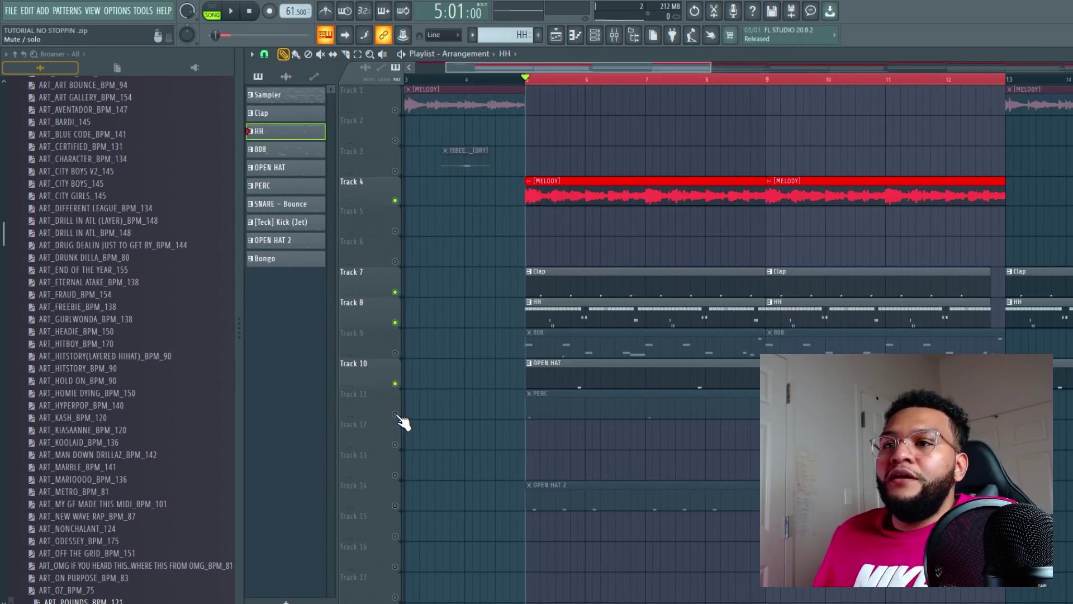
Unmute the percussion tracks from Track 11 through Track 15 and play them back with the hi-hat, clap and melody
left_click(396, 414)
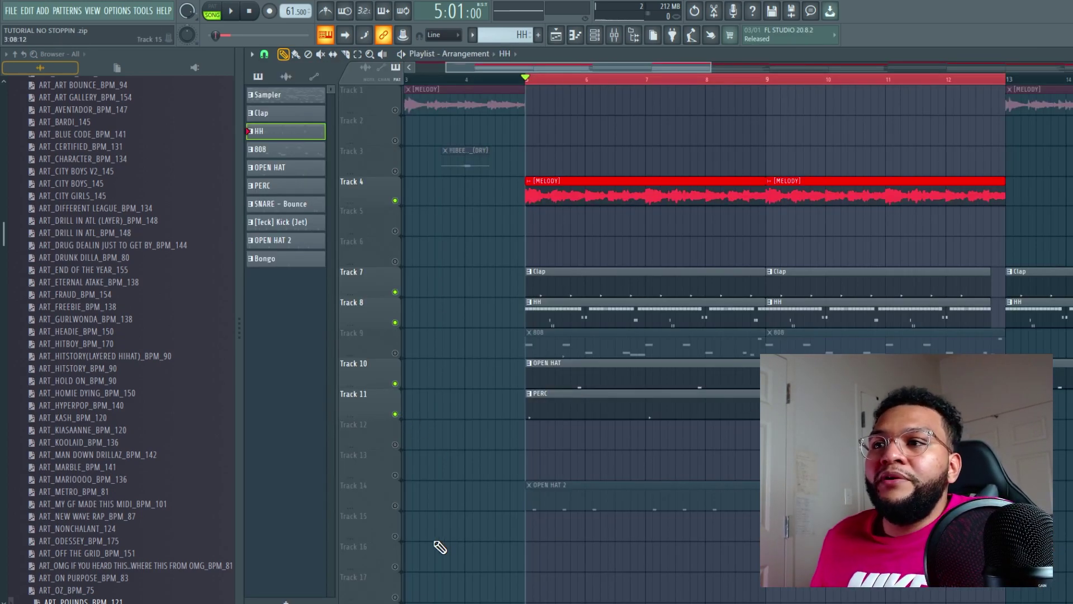
left_click(395, 506)
key("space")
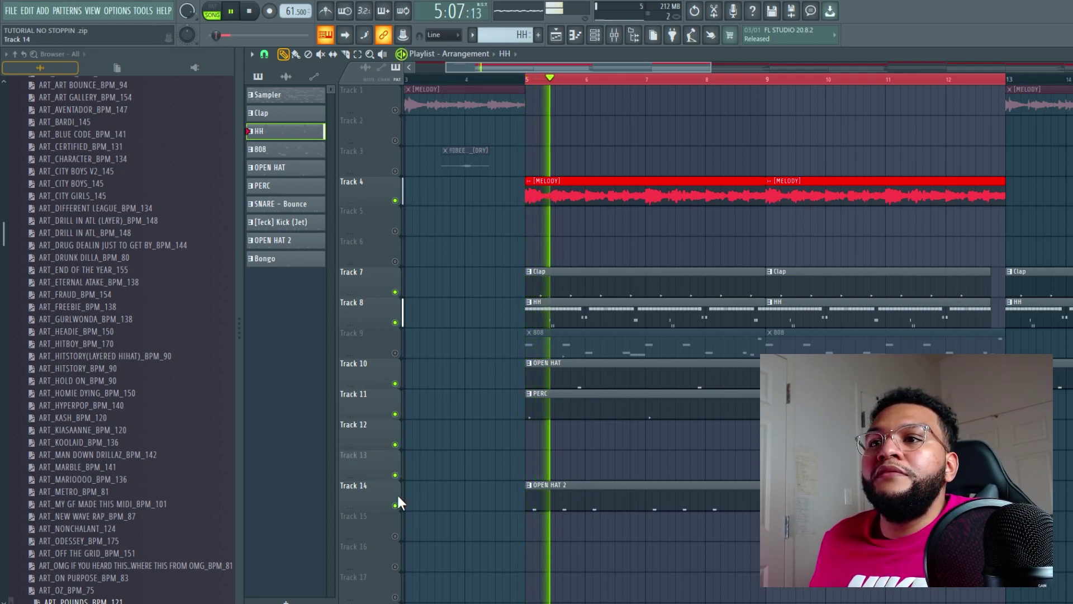
left_click(395, 537)
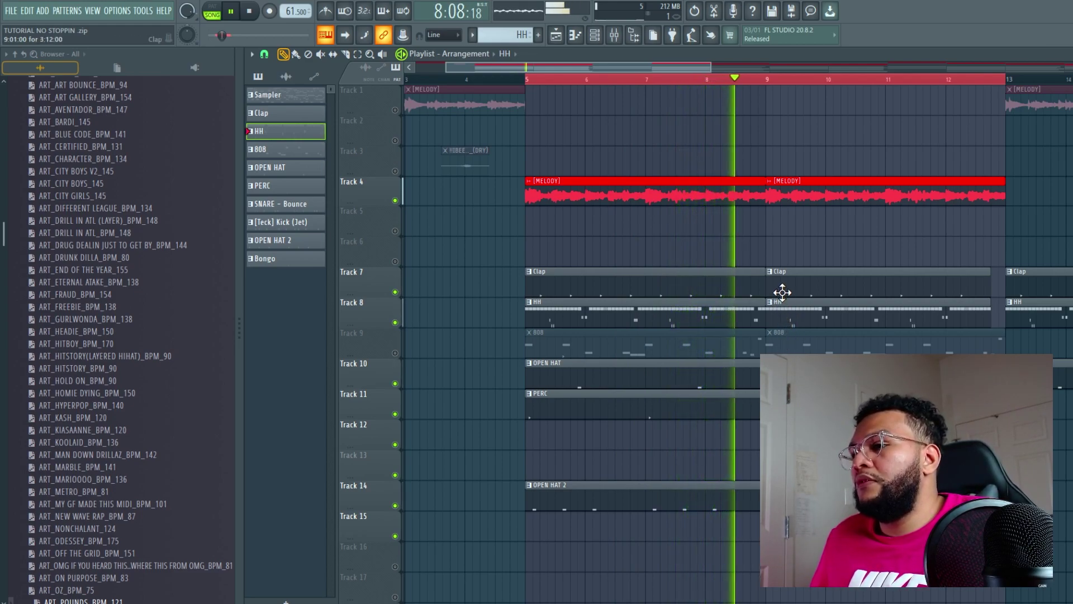
key("space")
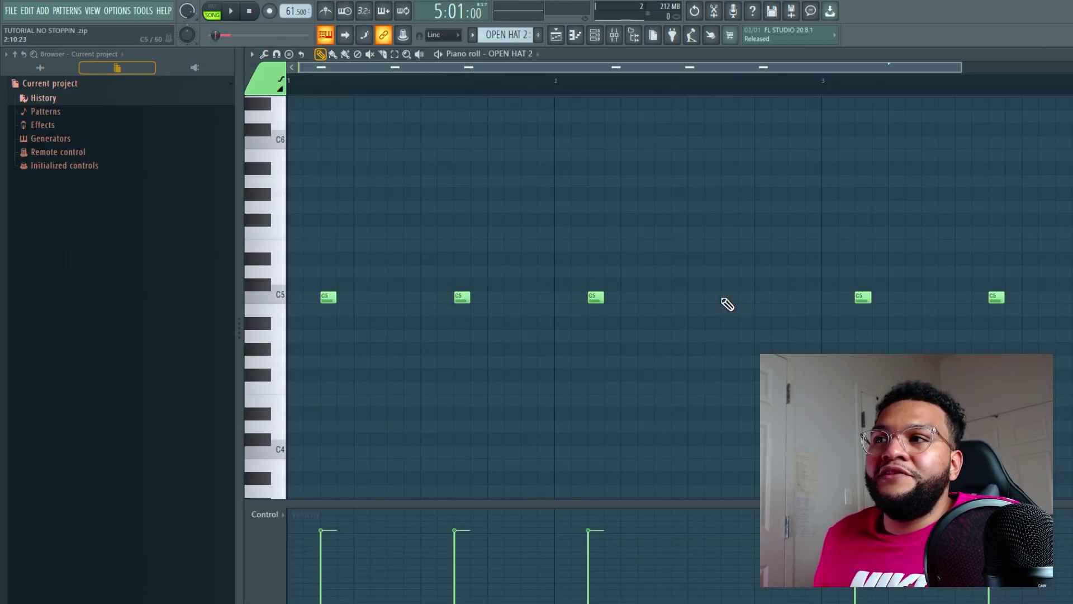
Compare the OPEN HAT 2 notes in bar 1 and bar 2 by selecting each bar in turn, and return to the playlist
left_click(724, 297)
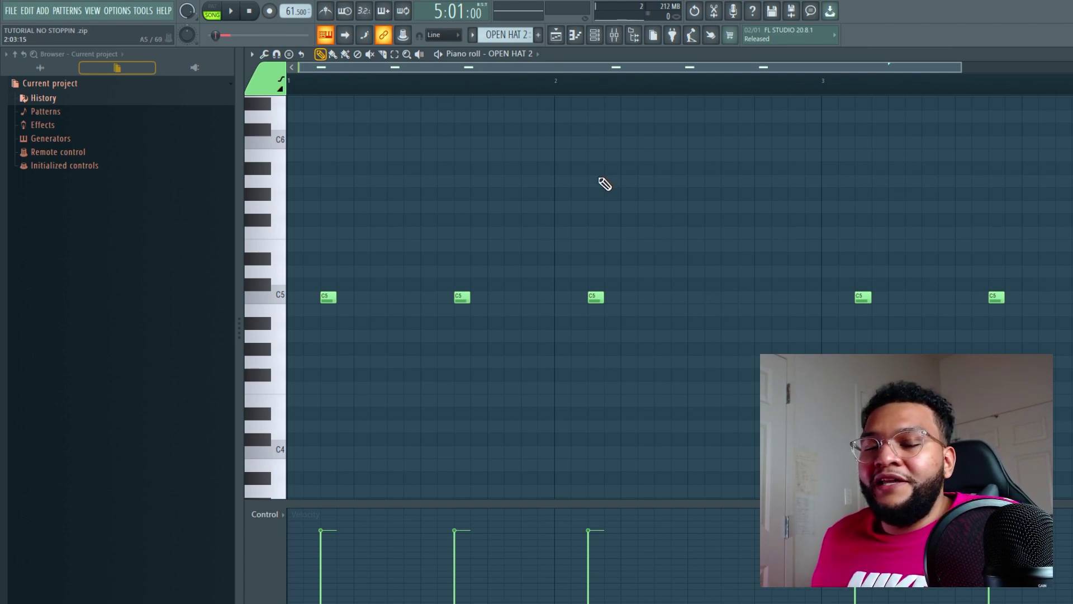
left_click_drag(553, 85, 13, 107, "ctrl")
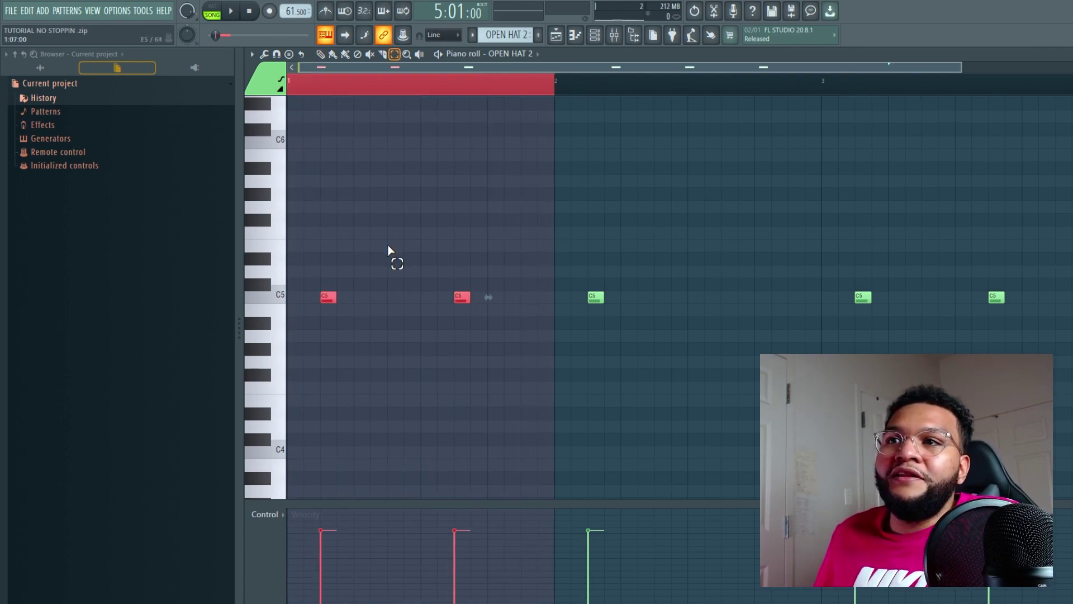
left_click(490, 158)
left_click_drag(554, 98, 846, 99, "ctrl")
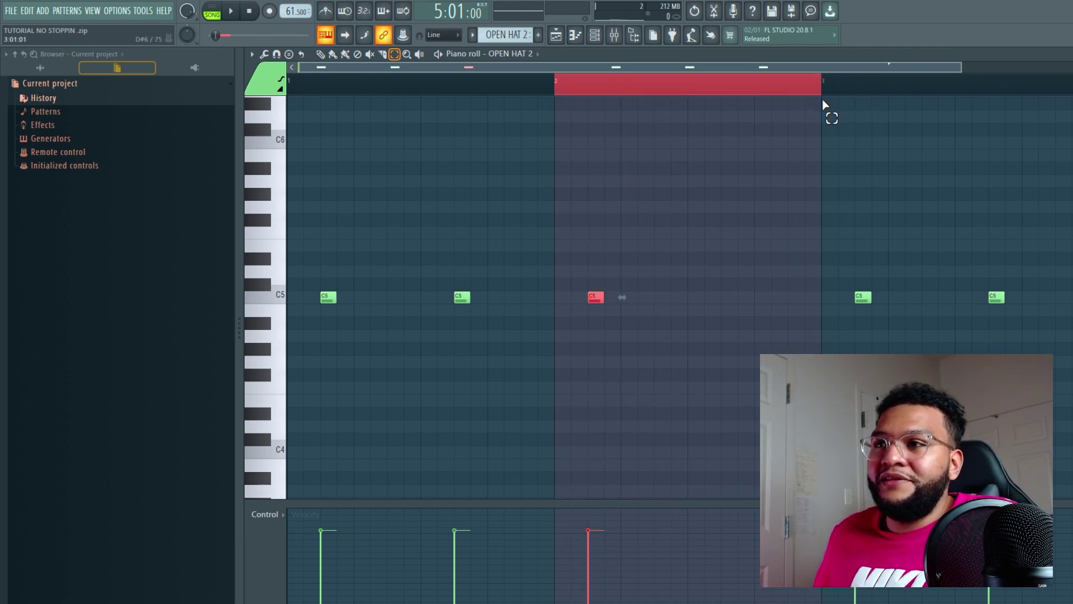
left_click(783, 116)
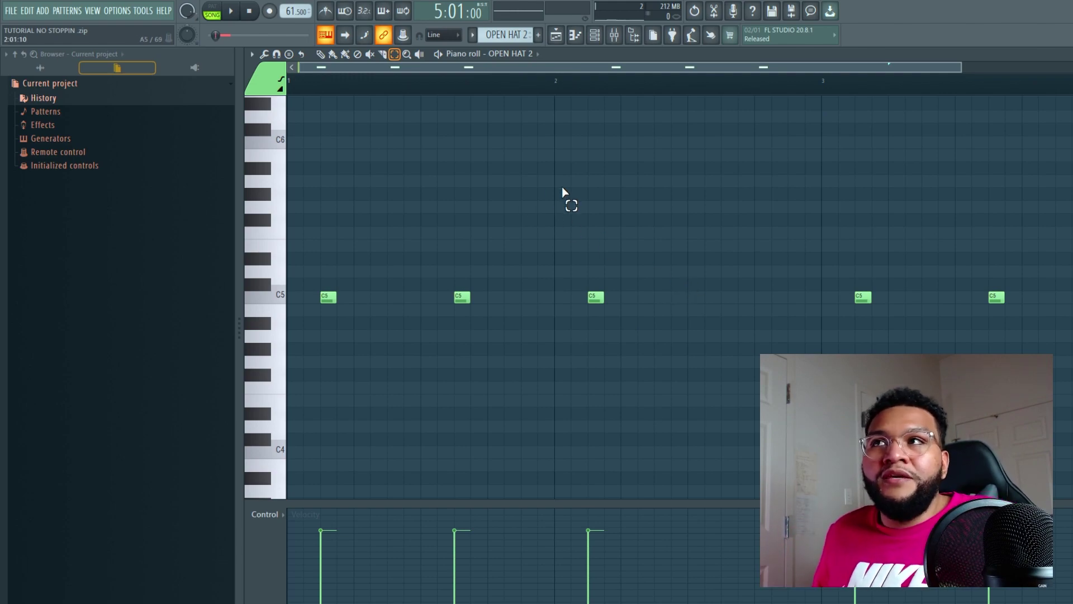
left_click(556, 36)
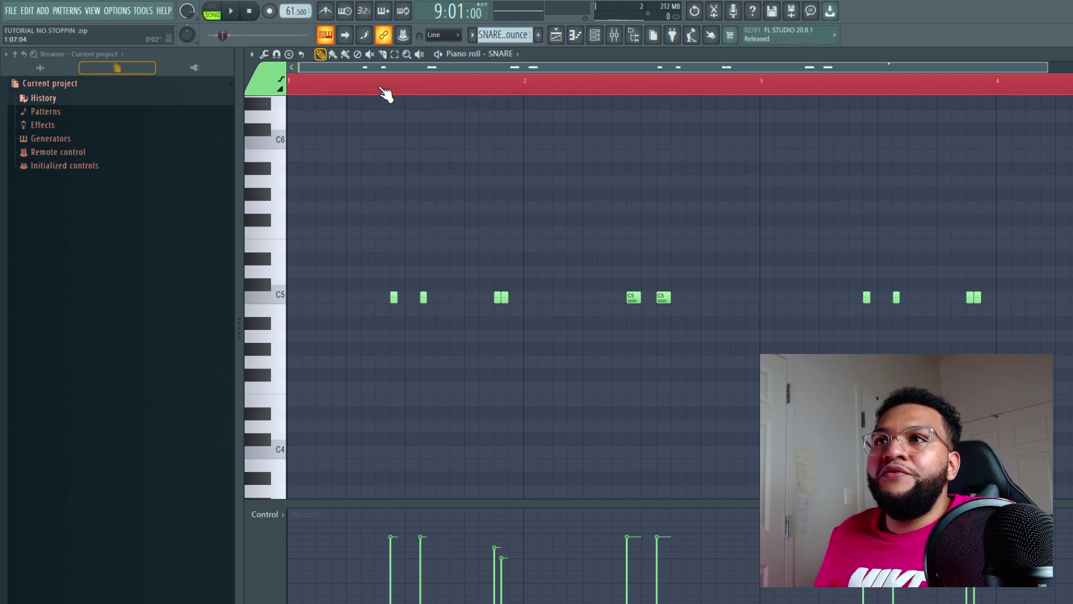
Play back the SNARE - Bounce pattern from its first bar in the piano roll and return to the playlist
key("space")
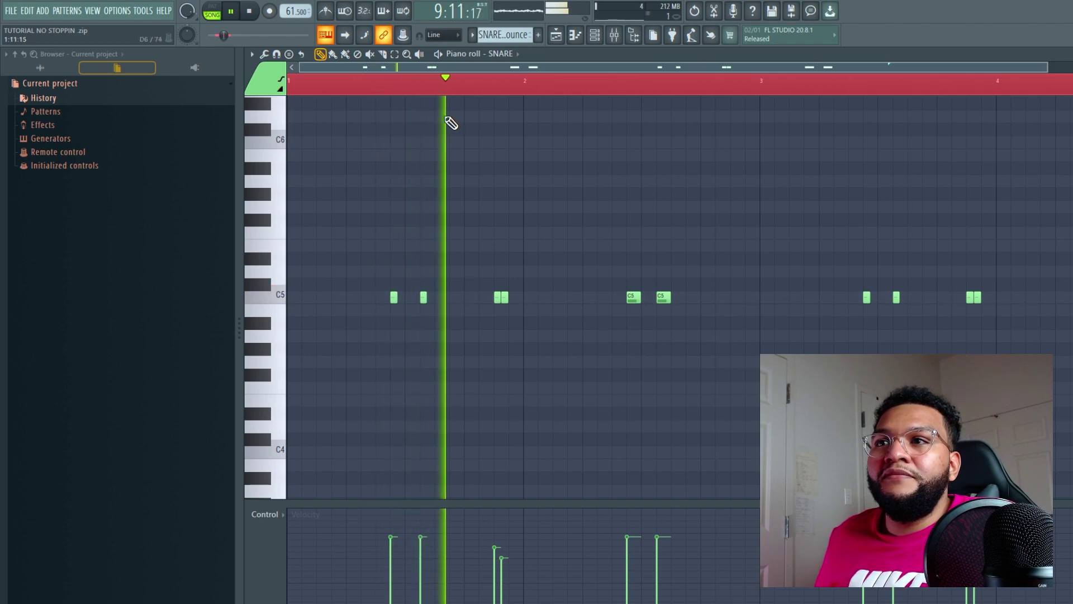
key("space")
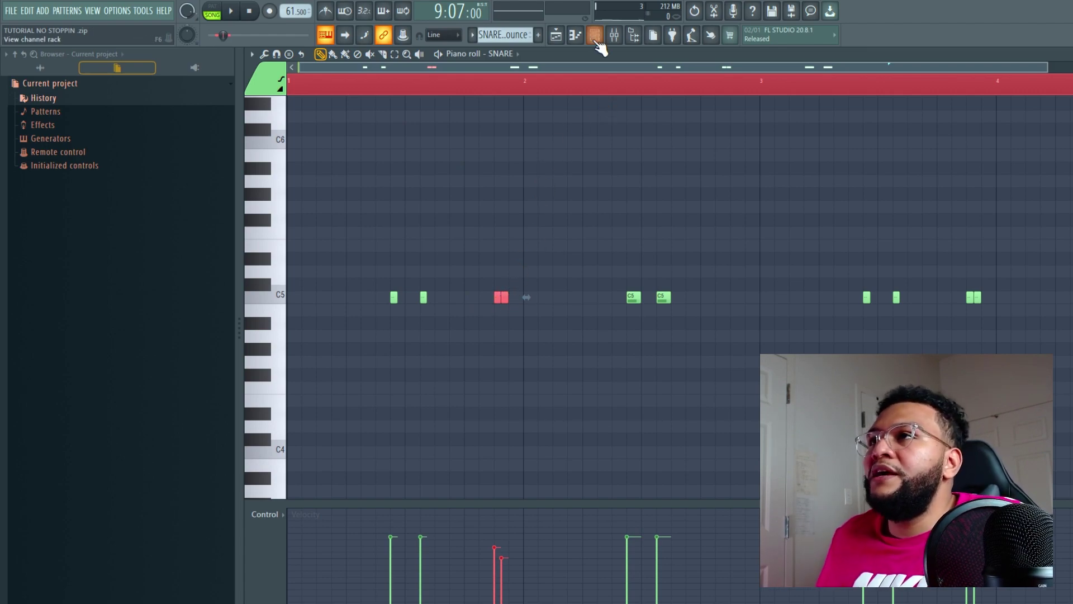
left_click(560, 42)
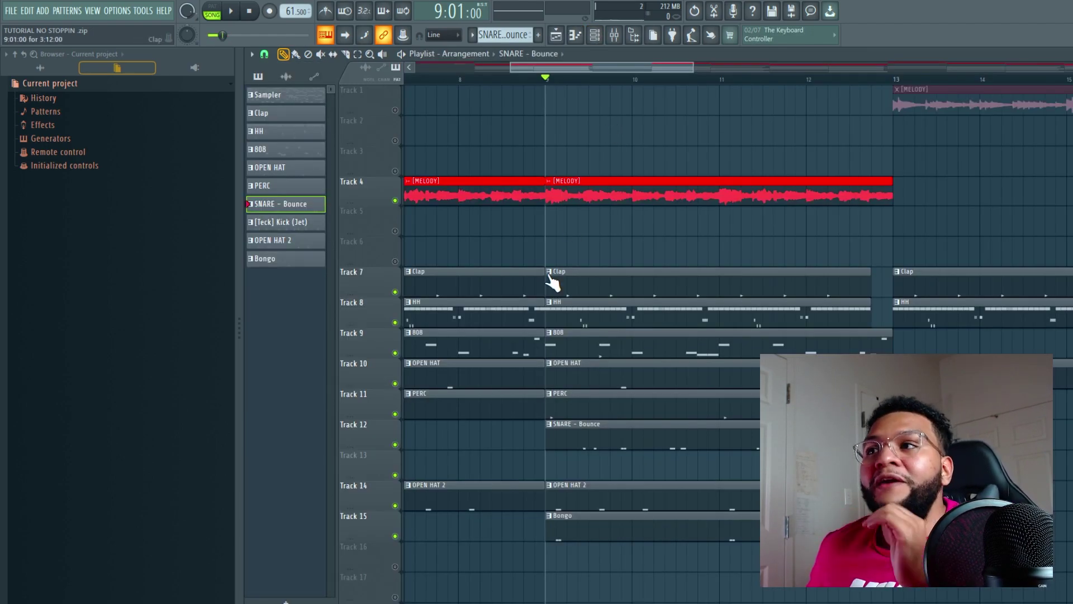
Open the 808 pattern in the piano roll, switch from the Sampler channel to the 808 notes, and review them
double_click(568, 332)
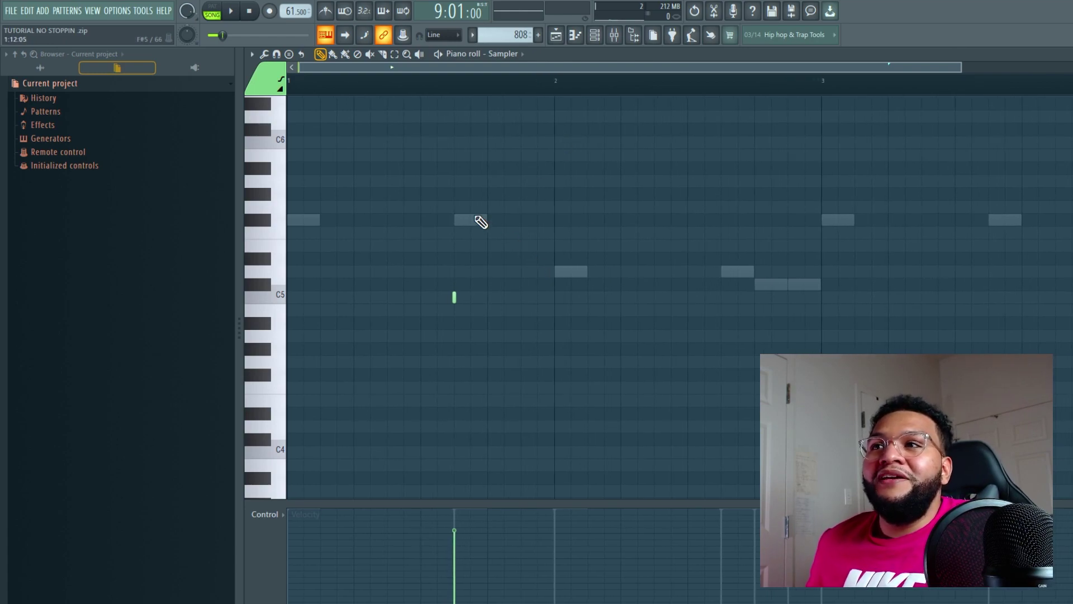
double_click(475, 218)
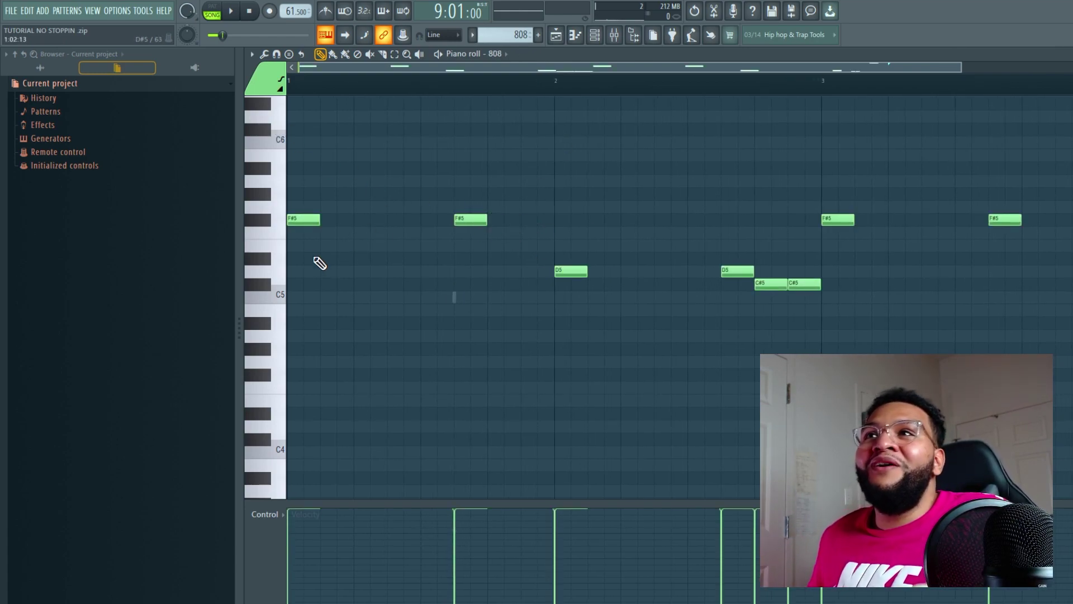
scroll(385, 84, "down", 4)
key("space")
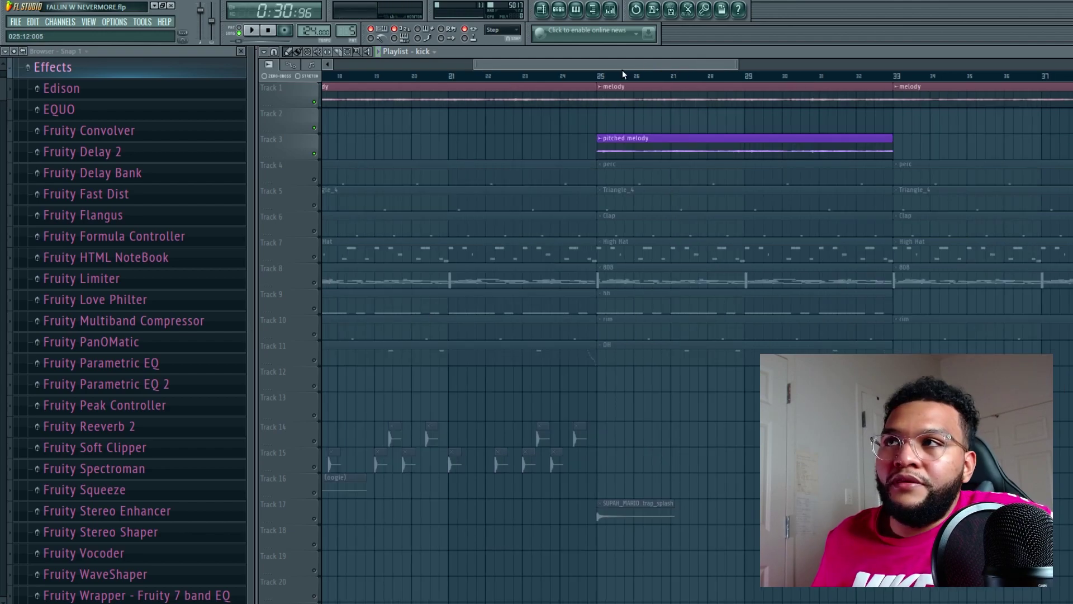
Play the FALLIN W NEVERMORE arrangement from bar 25 and mute the Track 1 melody to hear the pitched melody alone
left_click(601, 77)
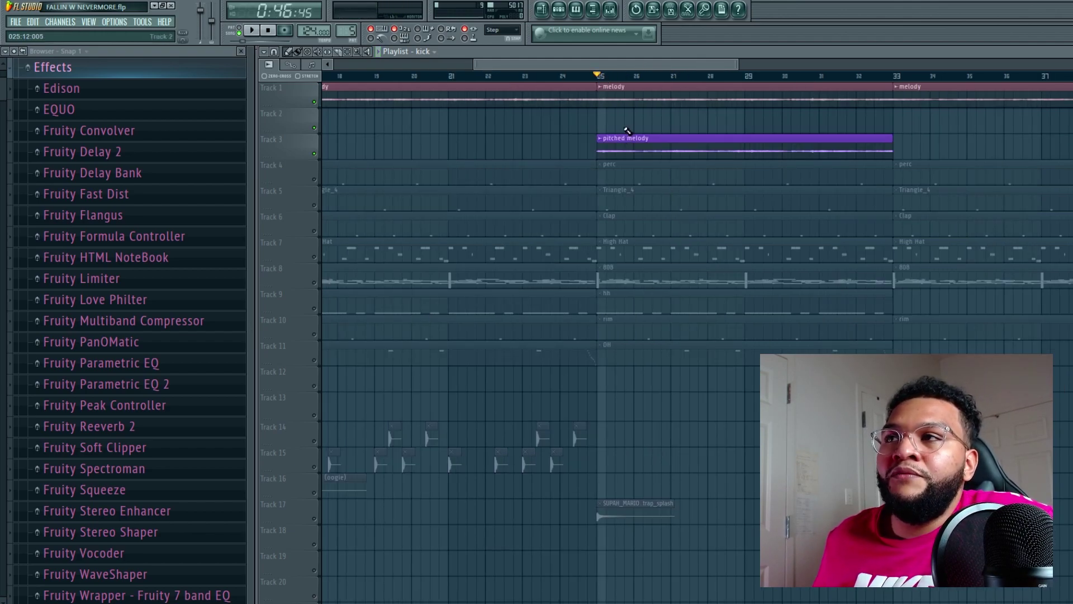
key("space")
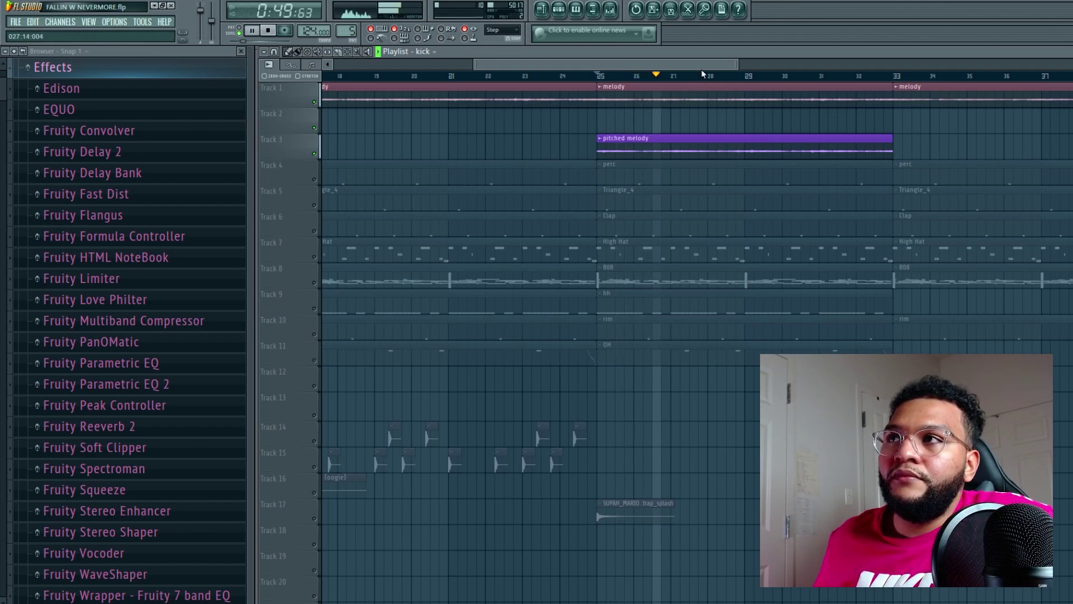
left_click(315, 102)
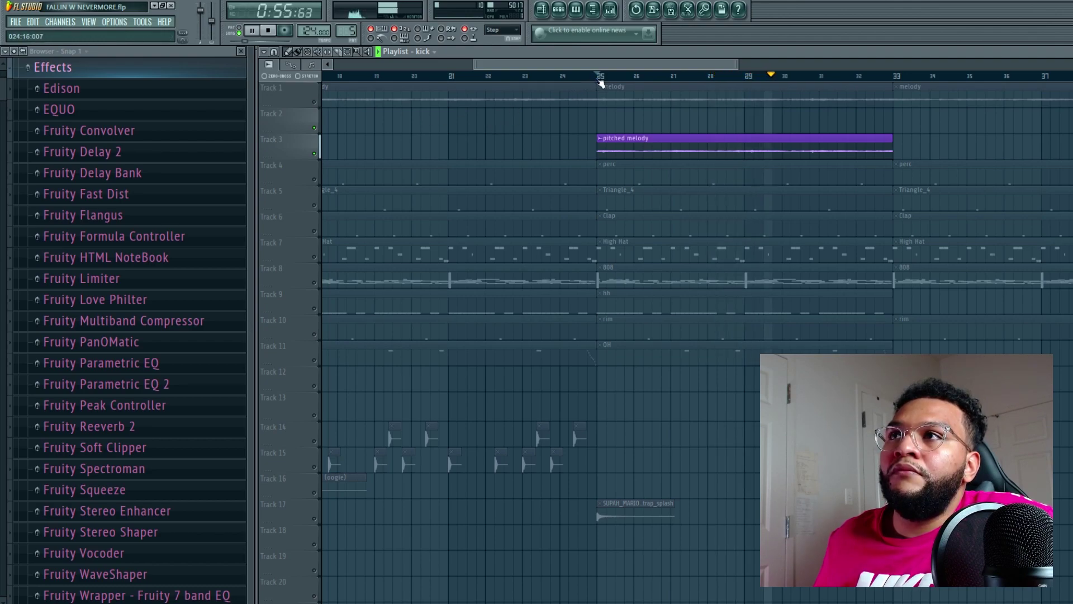
Select bars 25 to 29 in the playlist and inspect the Fruity Parametric EQ 2 and Hardcore effects on mixer Insert 16
left_click_drag(603, 78, 745, 77)
left_click(610, 9)
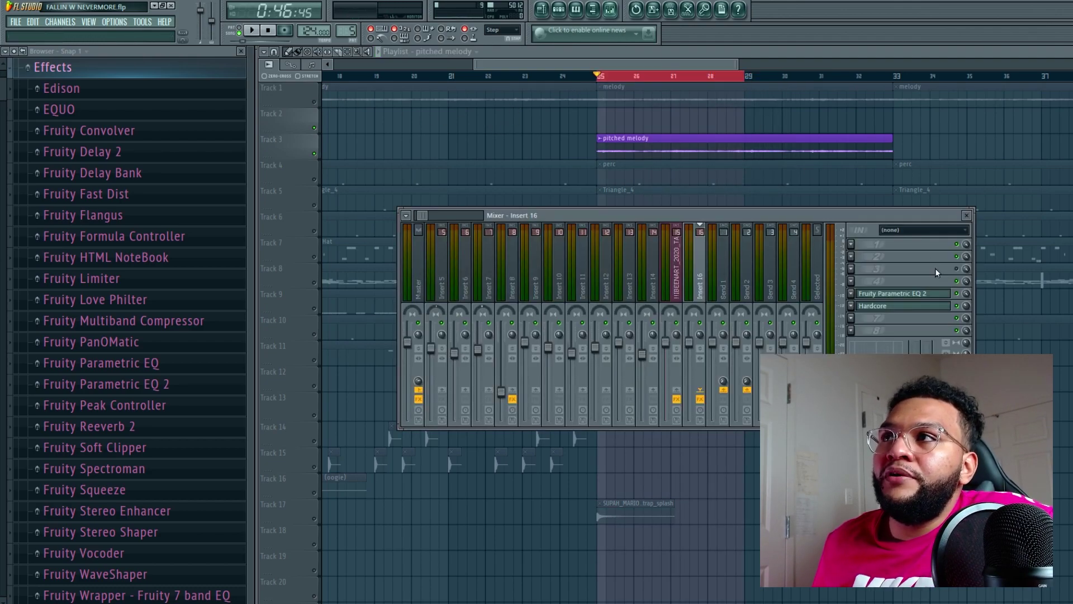
left_click(911, 294)
left_click(887, 306)
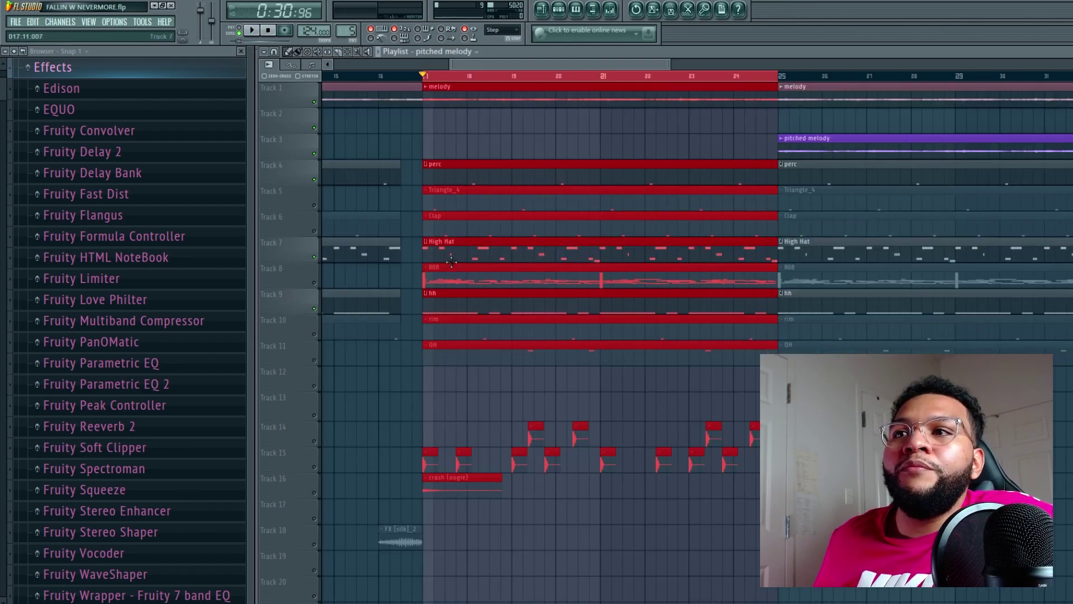
Examine the High Hat and hh patterns from bar 17 in the piano roll and return to the playlist
double_click(451, 262)
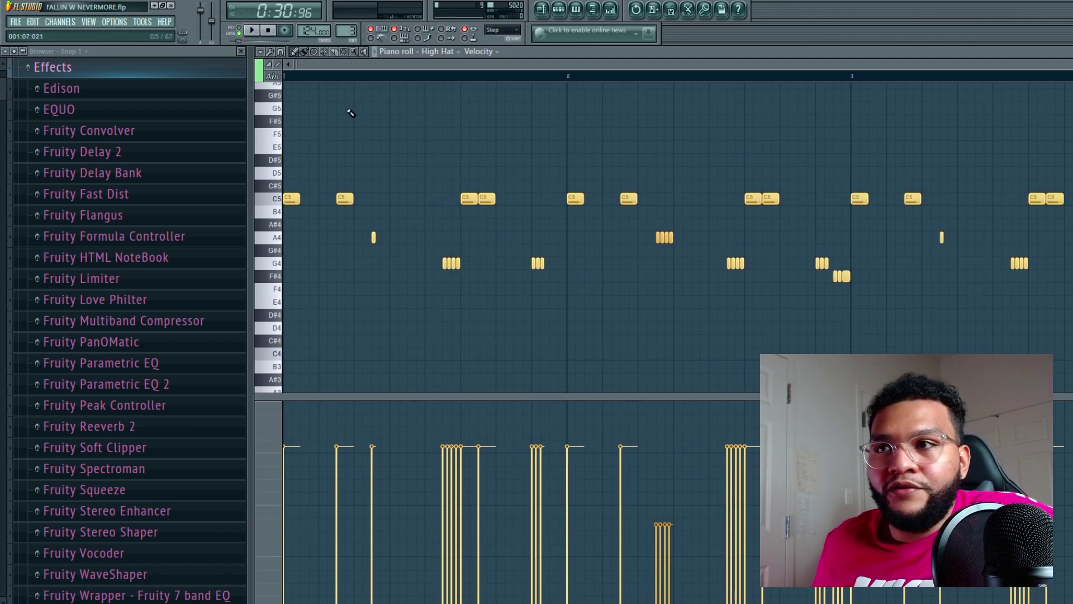
left_click(546, 14)
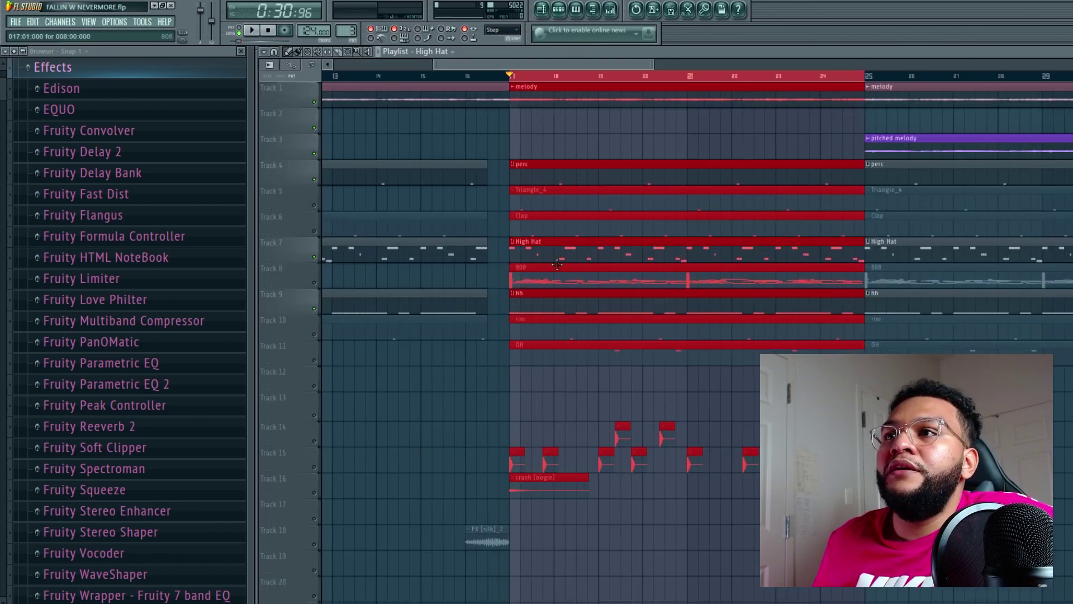
double_click(566, 297)
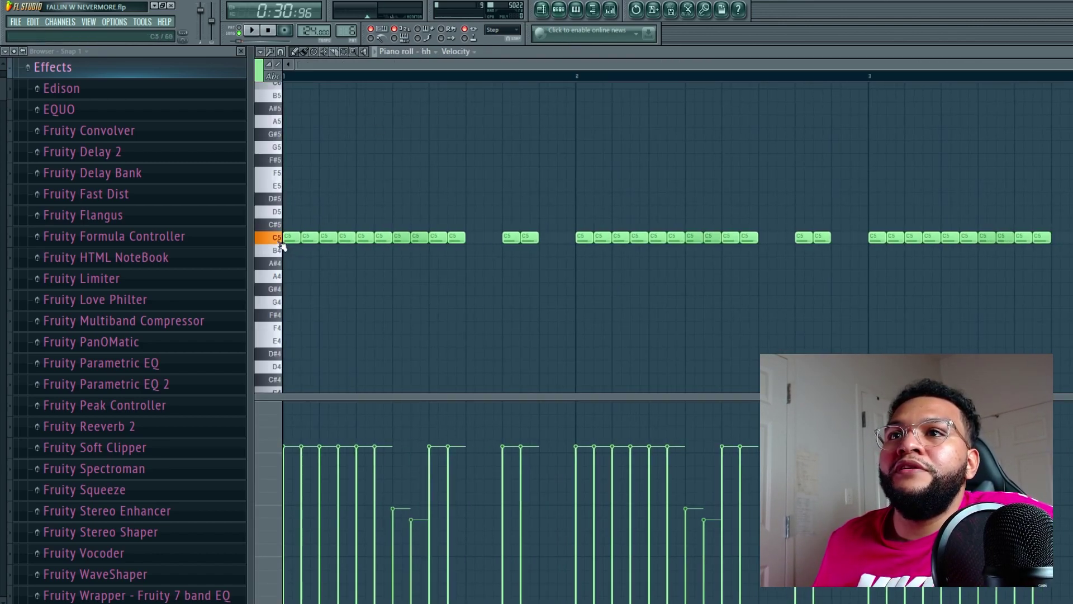
left_click(555, 15)
Play the hats and perc from bar 17, follow the High Hat notes in the piano roll, and return to the playlist
key("space")
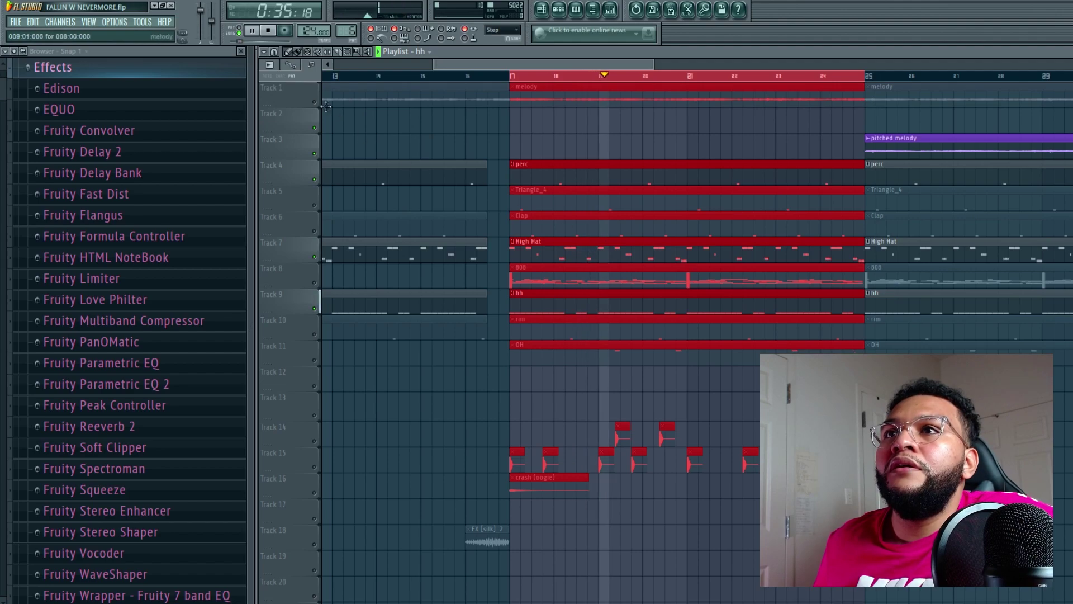
double_click(611, 252)
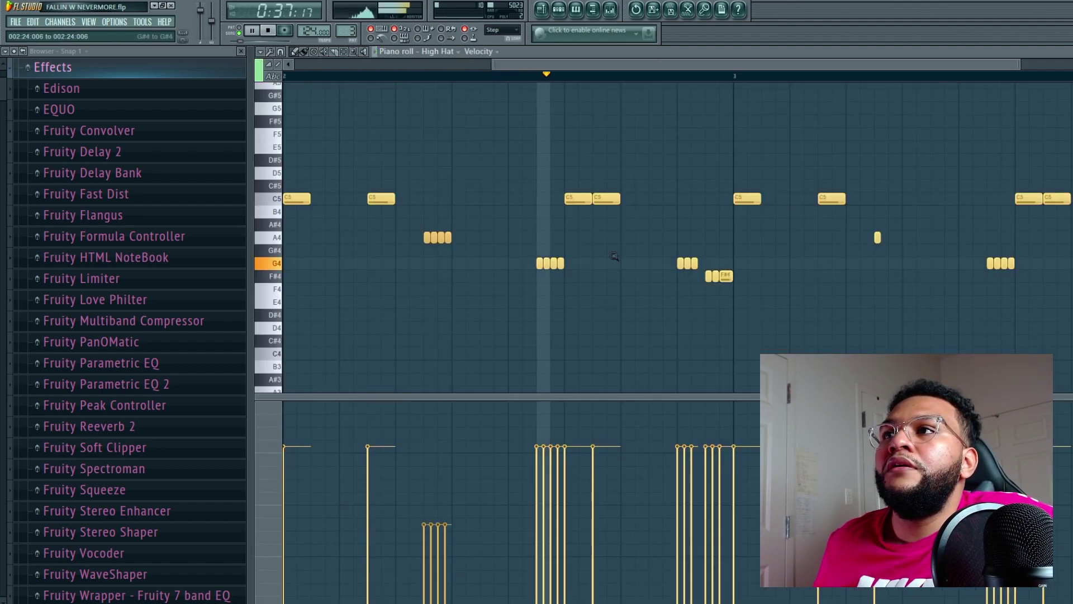
left_click(543, 11)
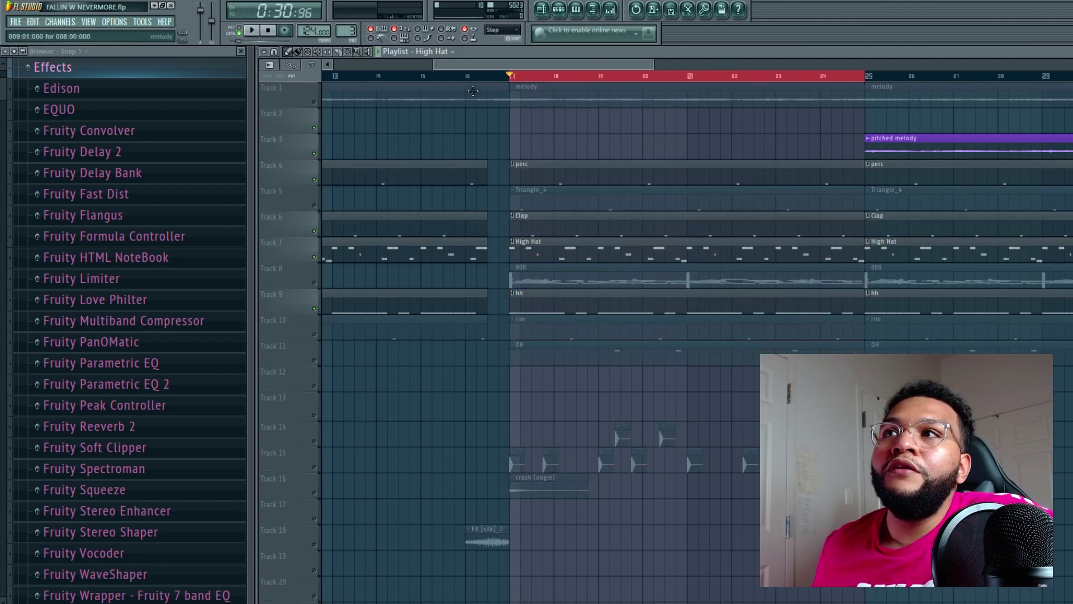
Play the bar 17 section with the clap included and open the Clap pattern in the piano roll
key("space")
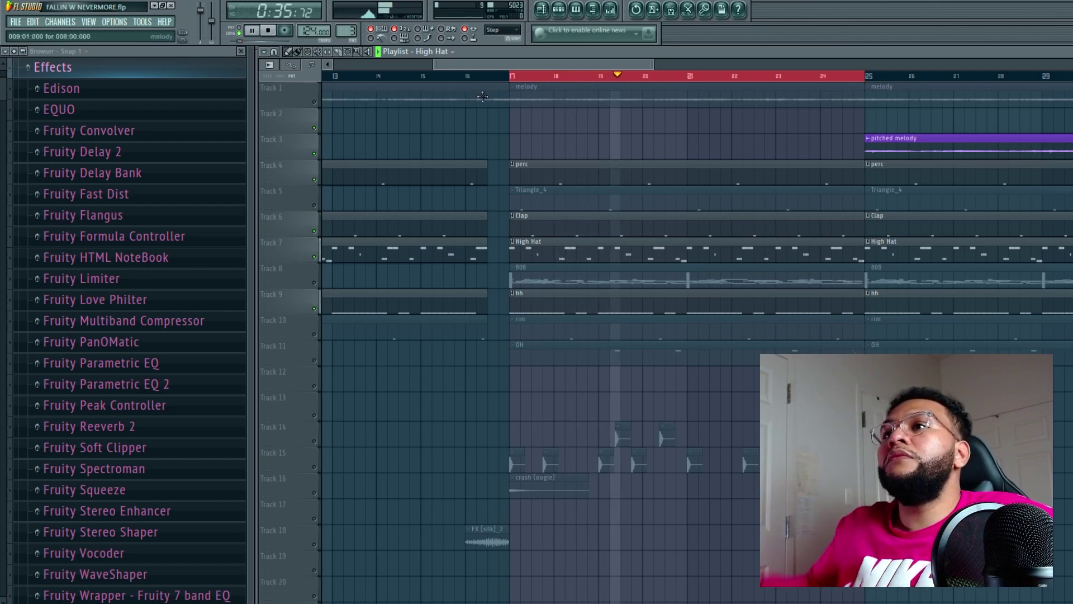
double_click(598, 226)
scroll(598, 227, "down", 2)
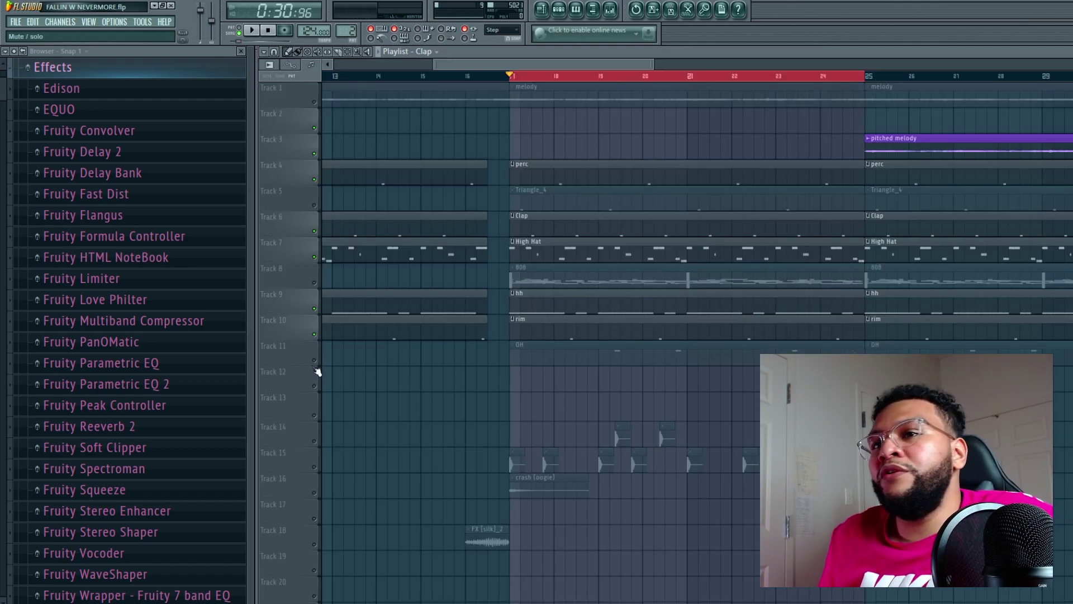
Unmute the OH, Triangle_4 and melody tracks and play the loop from bar 17 to bar 25
left_click(314, 361)
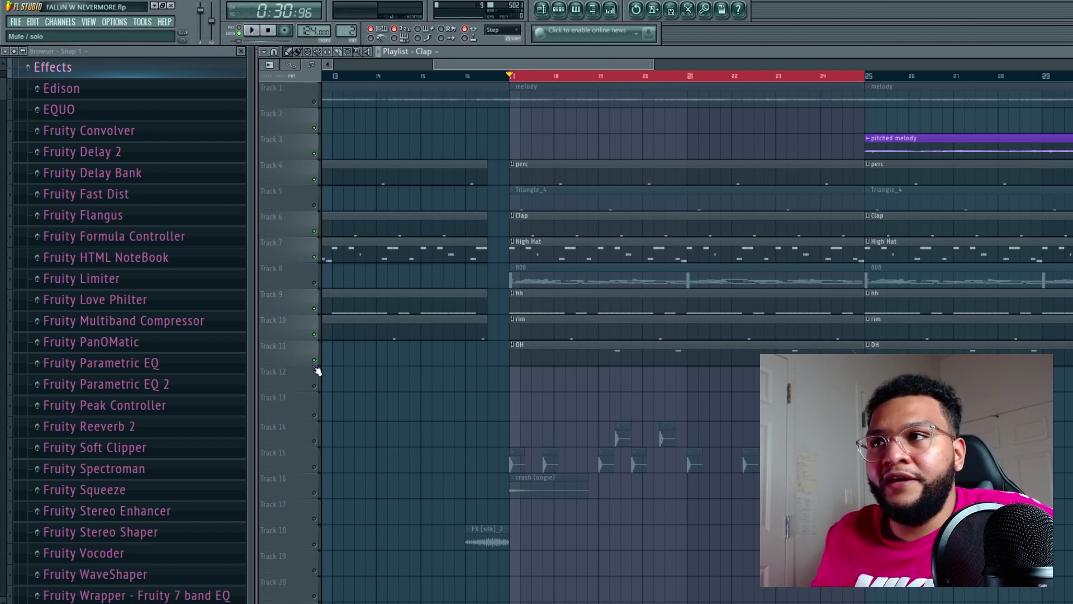
left_click(314, 206)
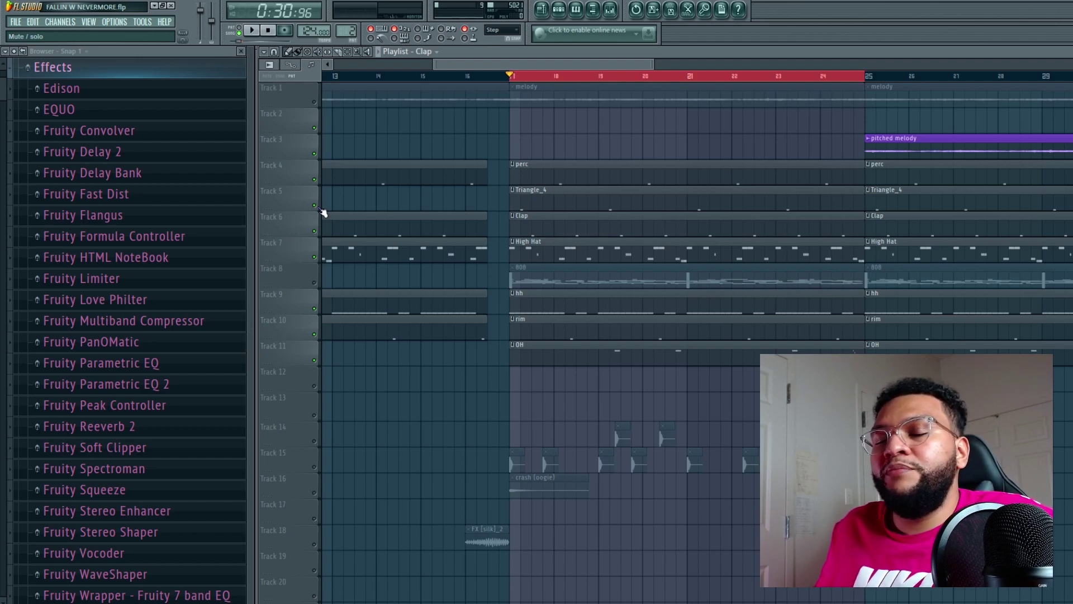
left_click_drag(551, 64, 560, 67)
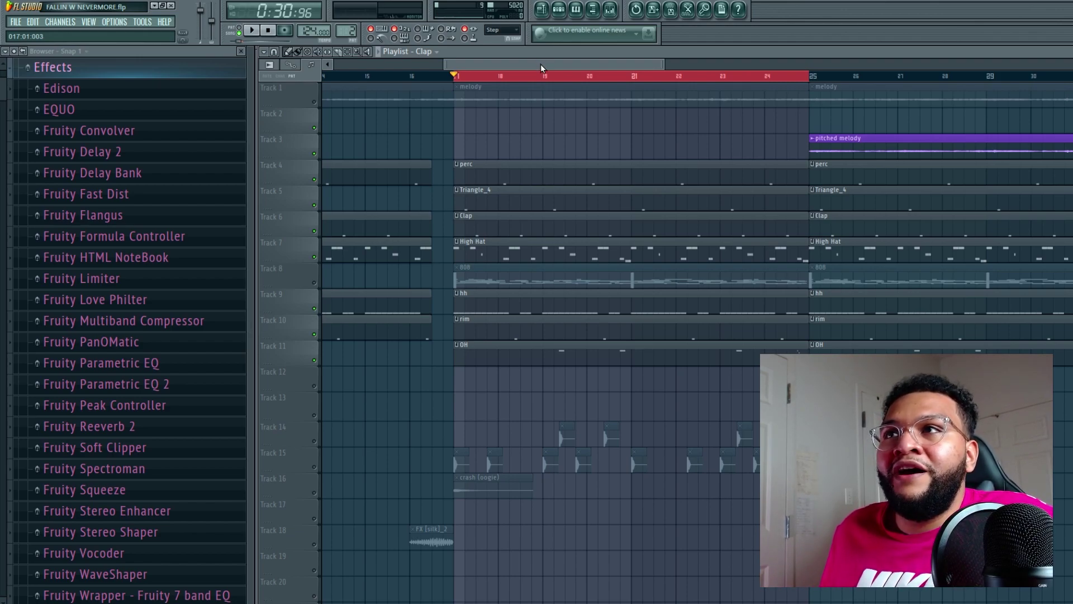
left_click(314, 101)
key("space")
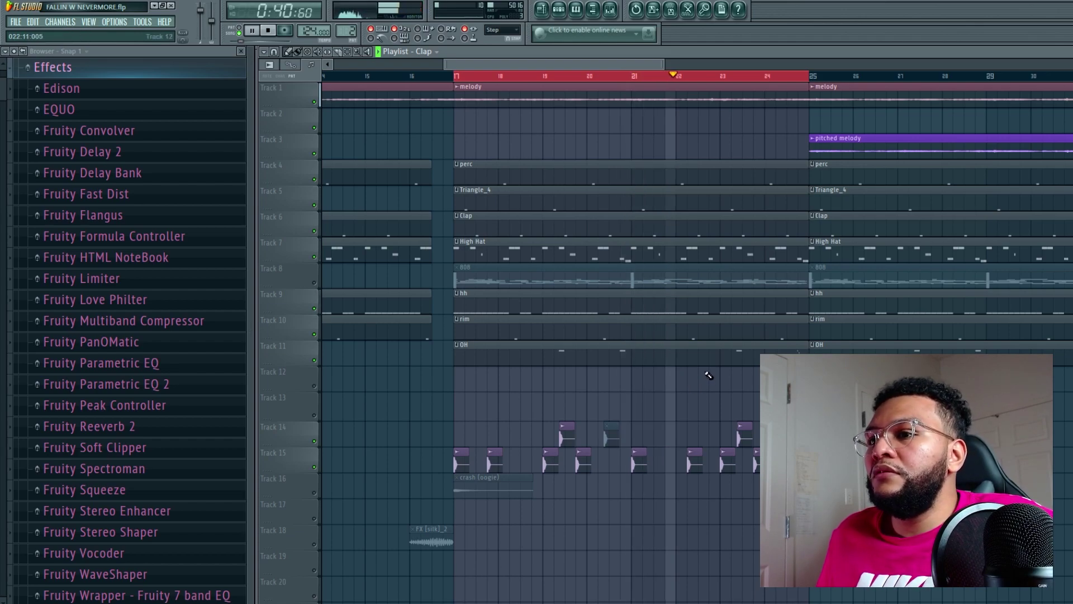
key("space")
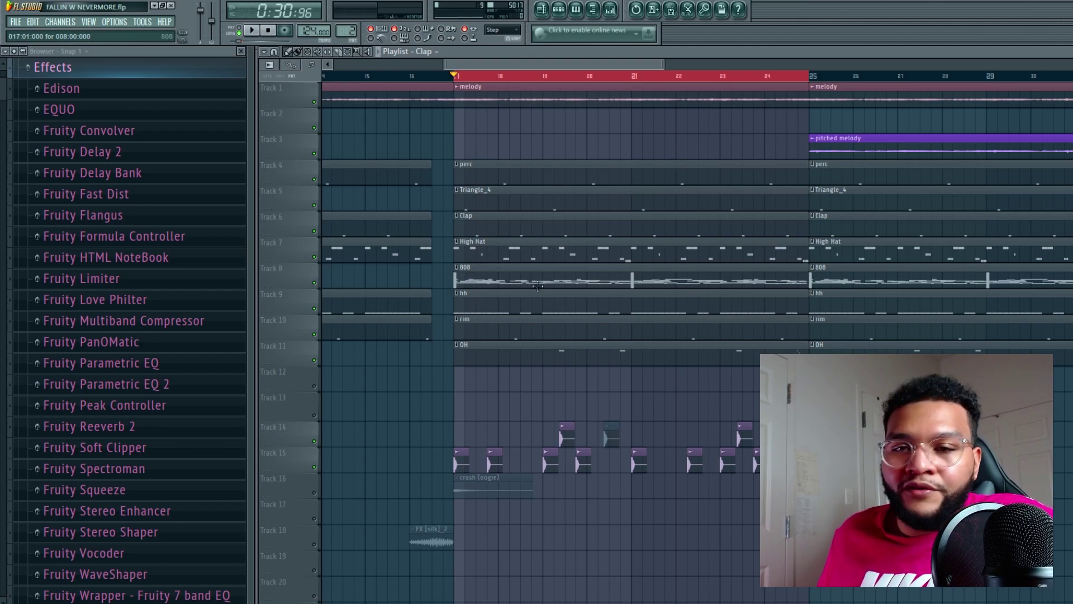
Play the bar 17 loop with the 808 enabled while checking Insert 6 in the mixer, and close the mixer
key("space")
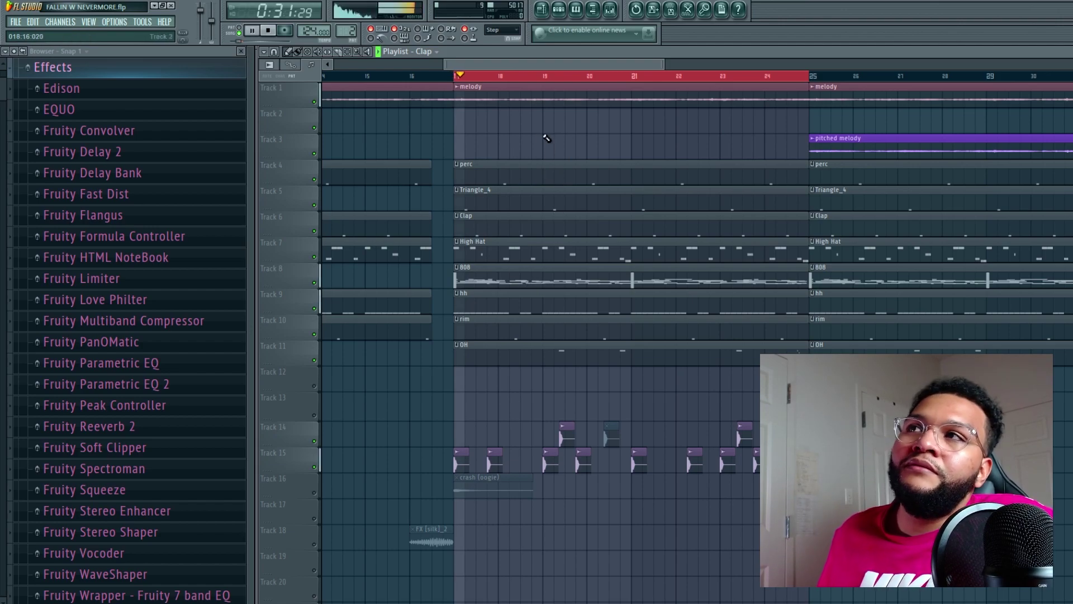
key("F9")
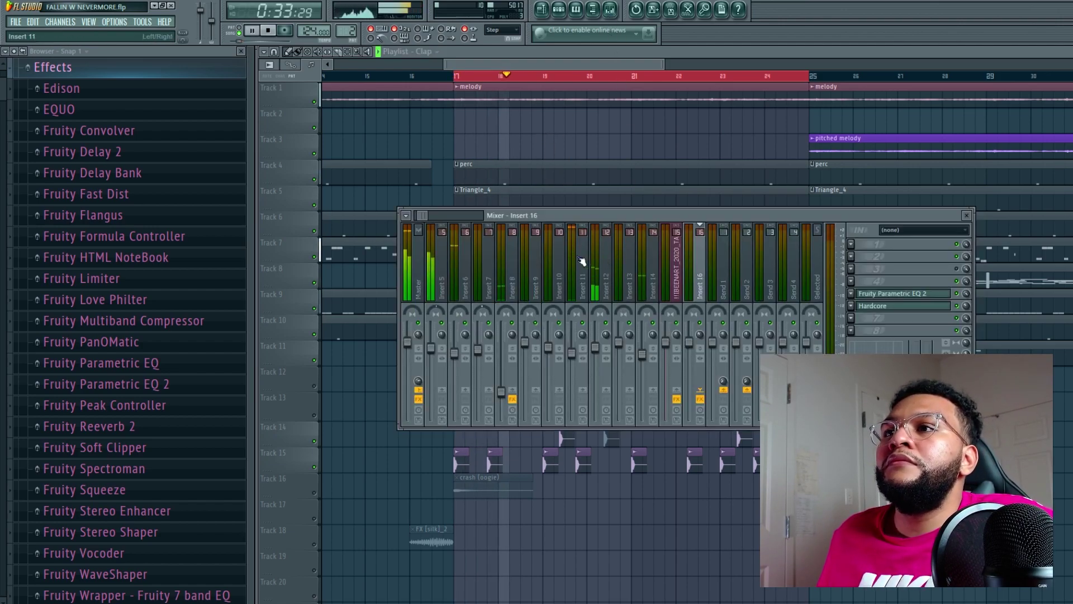
left_click(466, 262)
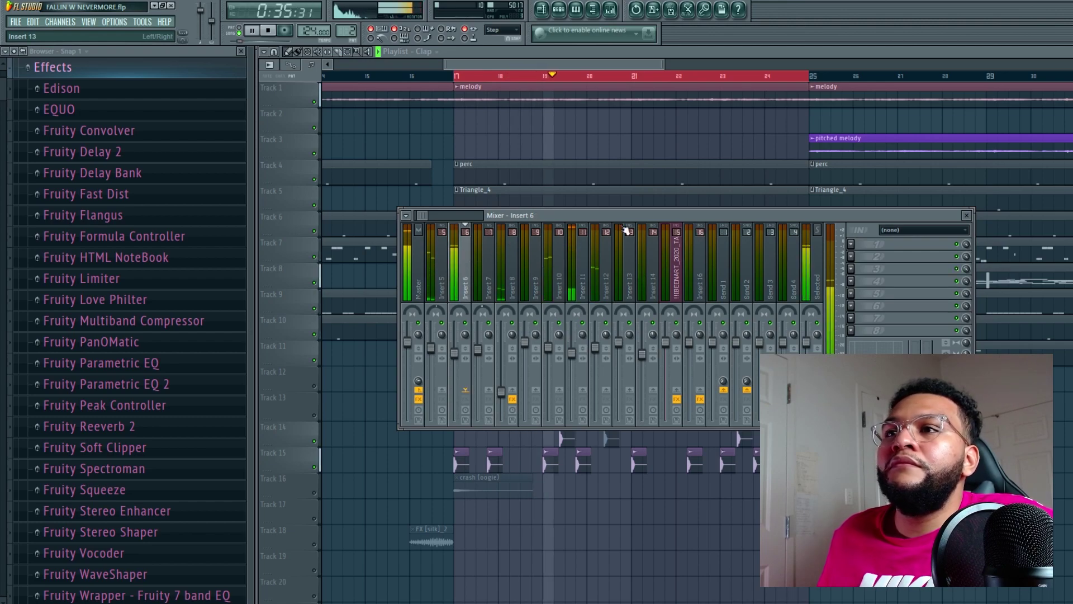
key("F9")
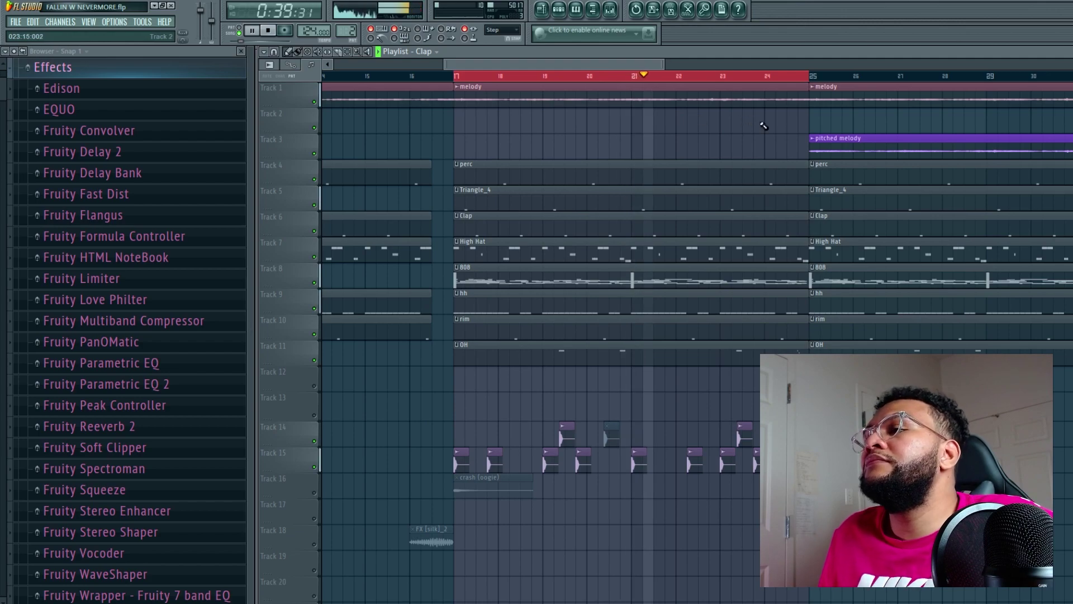
Clear the playlist's bar selection and unmute Track 17 with the splash and Track 18 with the FX during playback
left_click_drag(625, 65, 722, 67)
key("ctrl+d")
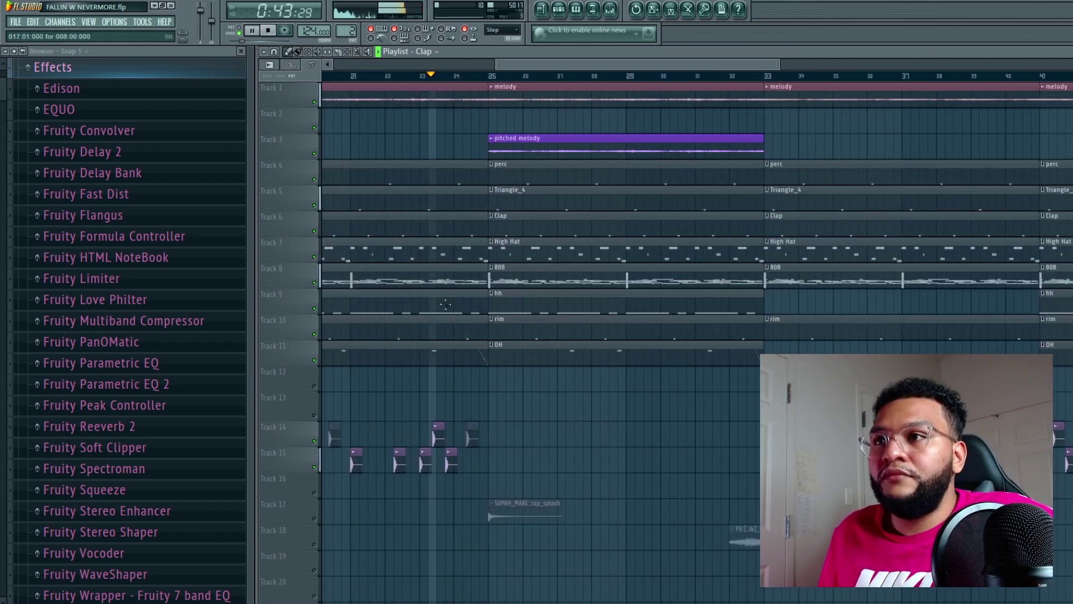
left_click(314, 519)
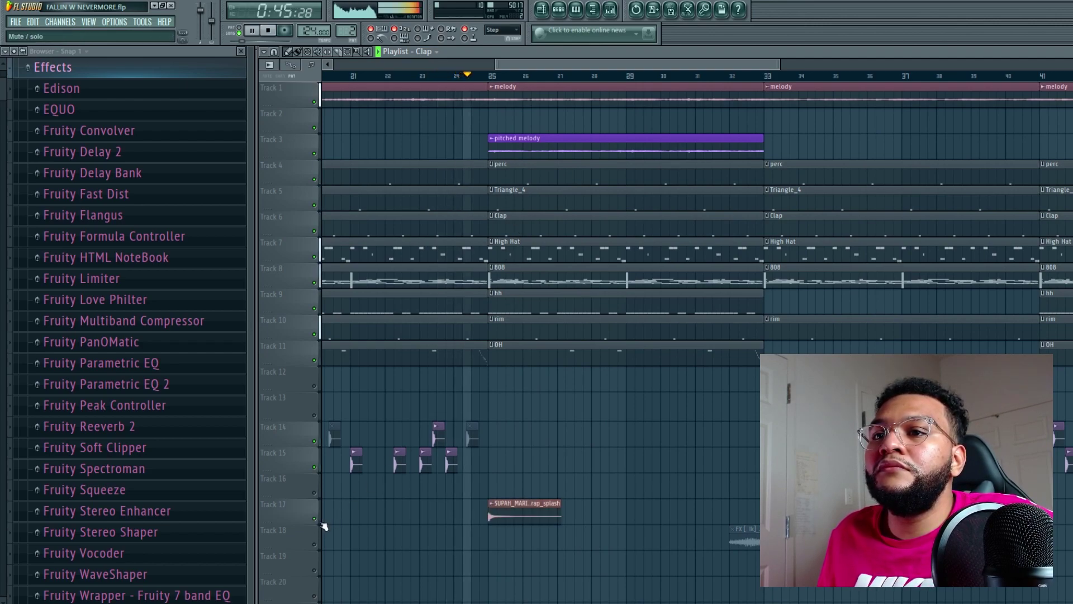
left_click(315, 545)
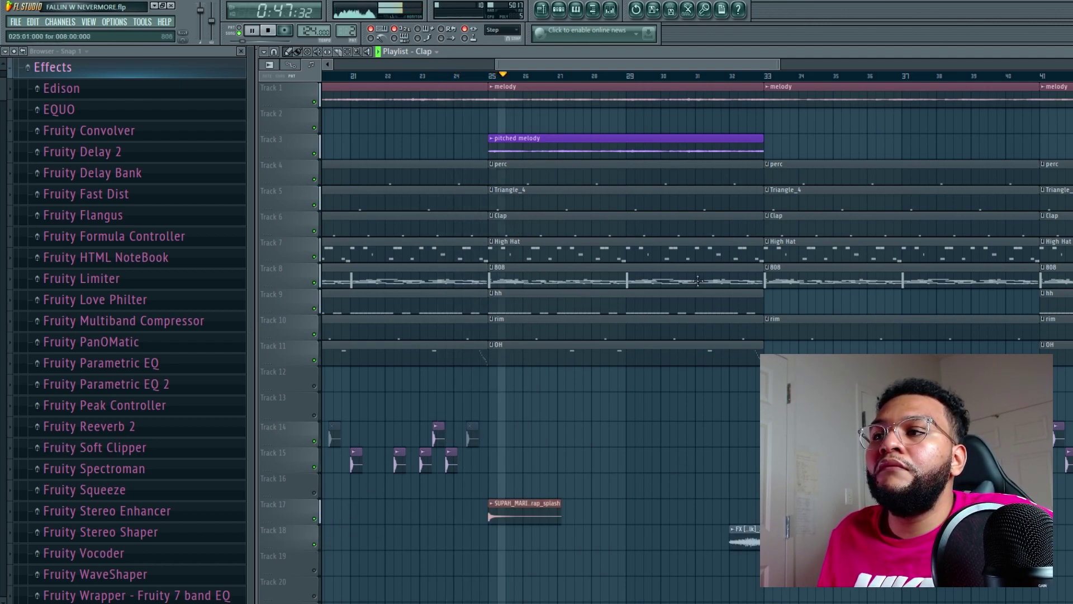
Play the arrangement from bar 16 to hear the Track 18 FX lead into the section at bar 17
scroll(726, 75, "right", 2)
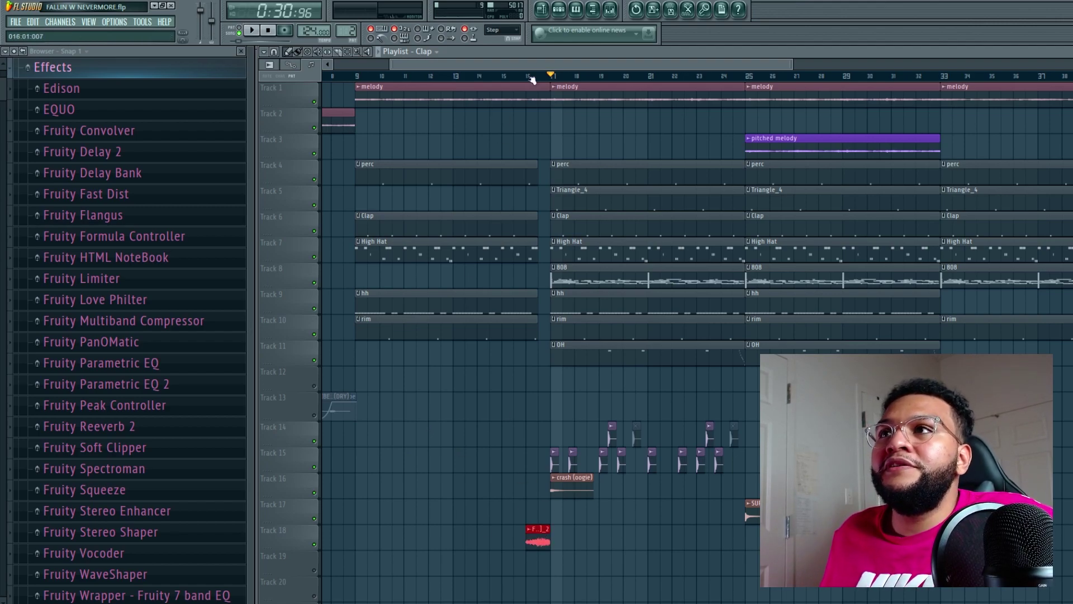
left_click(532, 77)
key("space")
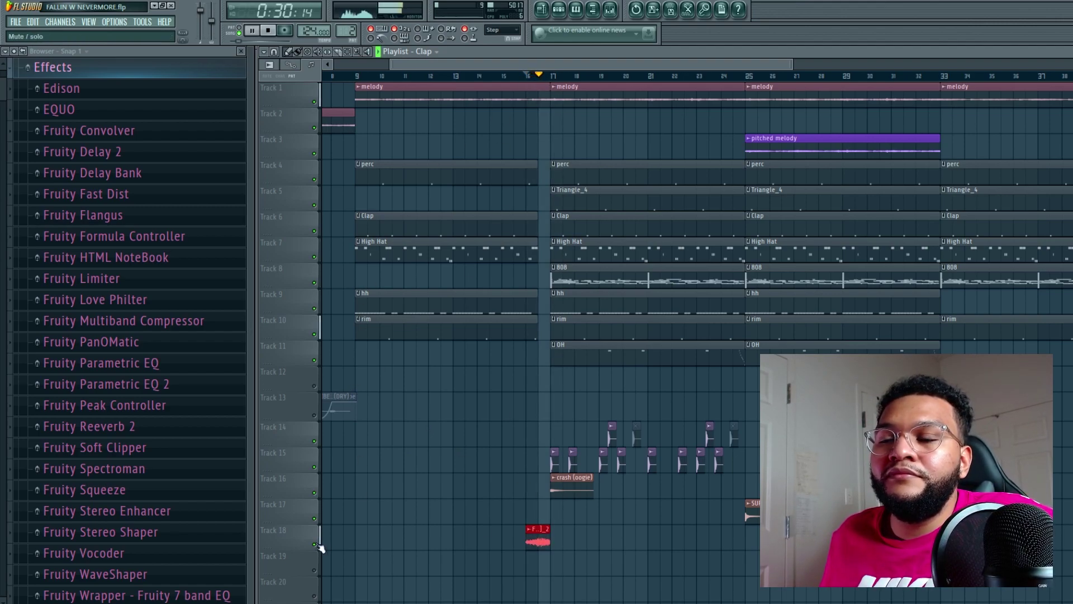
key("space")
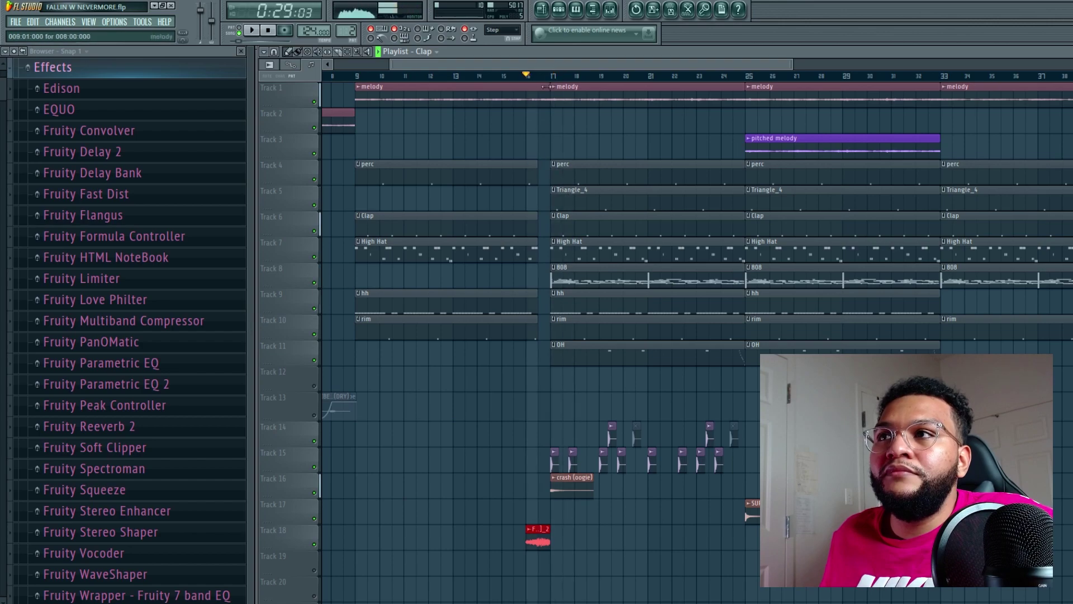
Select the drum clips on Tracks 4 to 10 that end just before bar 17 to show the drum cut
scroll(519, 127, "up", 5)
left_click_drag(594, 96, 643, 334)
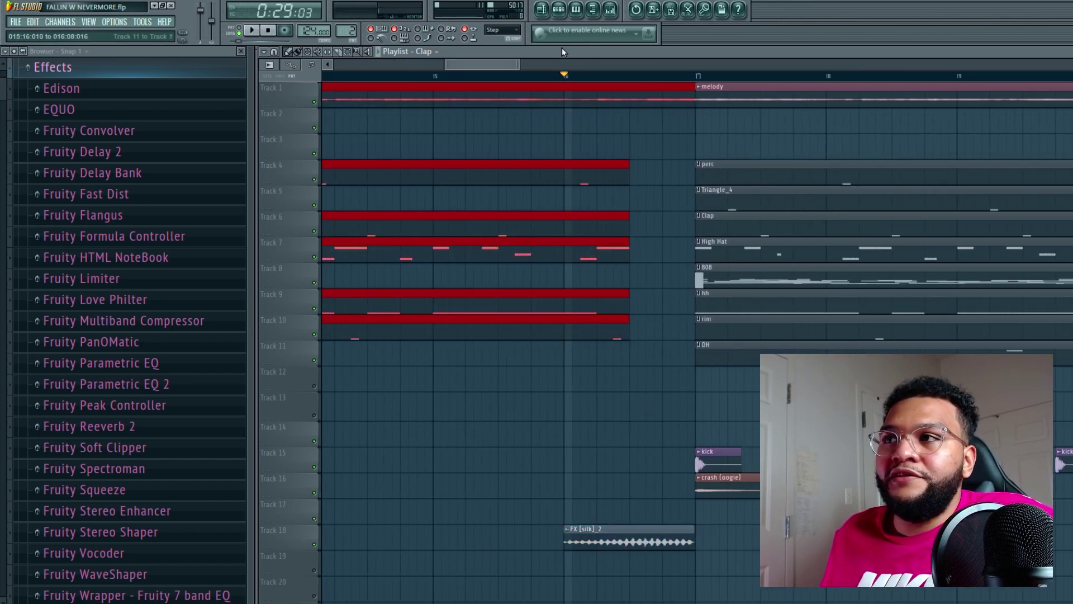
left_click_drag(584, 142, 554, 397)
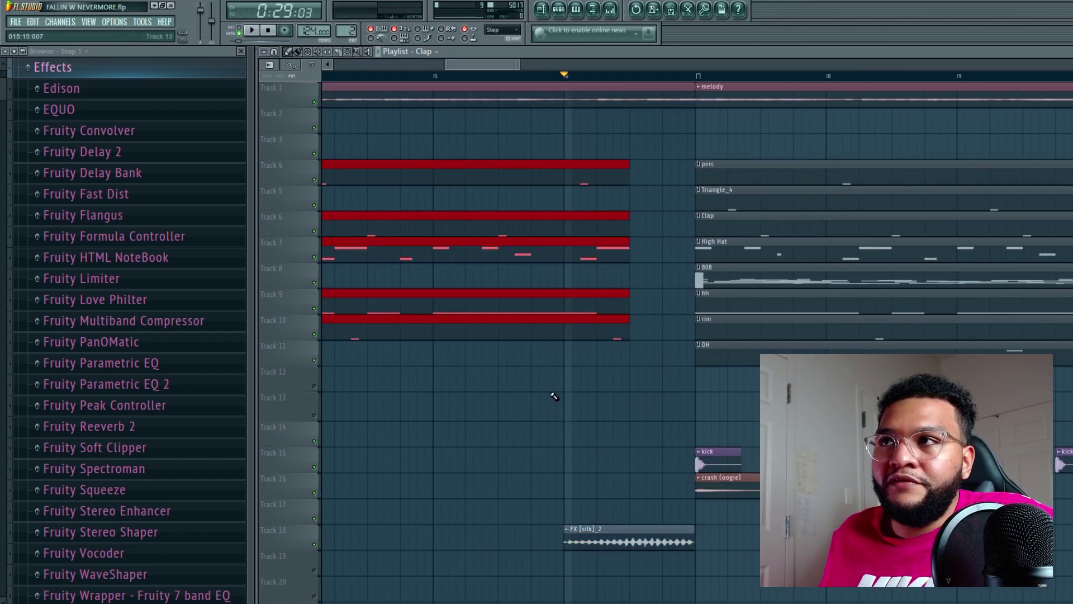
Examine the crash clip at bar 17 and select the SUPAH_MARIO splash clip at bar 25 on Track 17
scroll(507, 113, "down", 3)
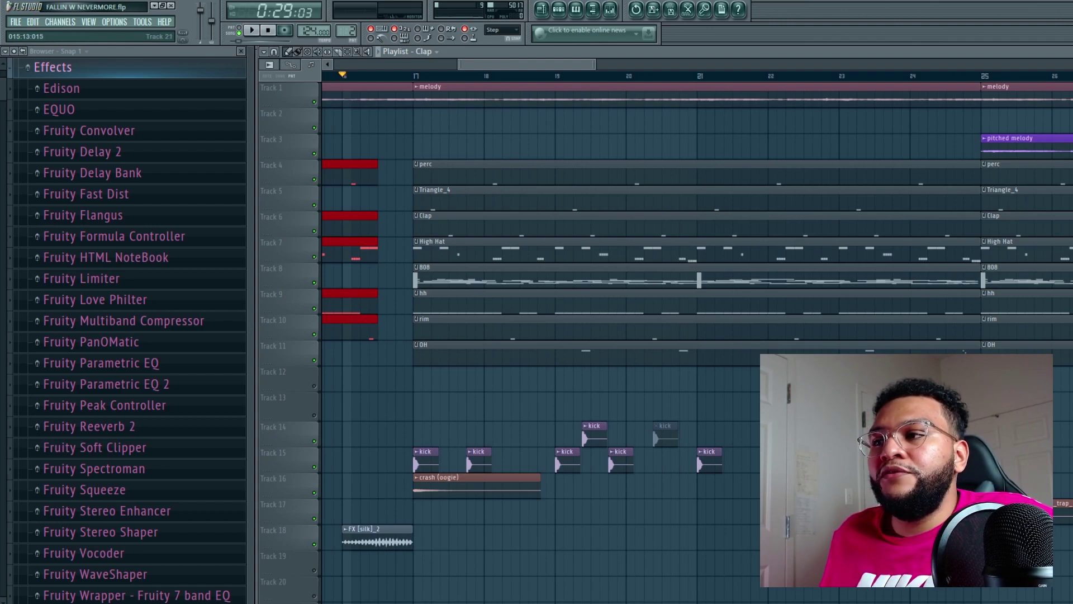
scroll(506, 76, "down", 3)
scroll(771, 503, "down", 1)
left_click_drag(807, 513, 476, 488)
left_click_drag(746, 532, 675, 513)
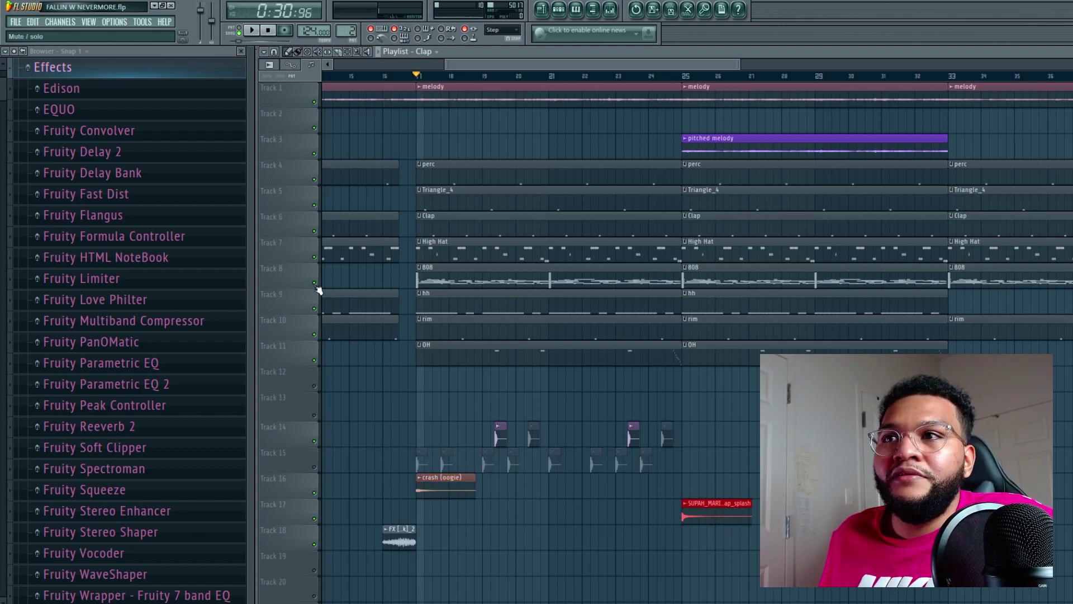
Mute the 808 on Track 8 and play the section starts at bar 17 and bar 25 to compare them
left_click(315, 283)
key("space")
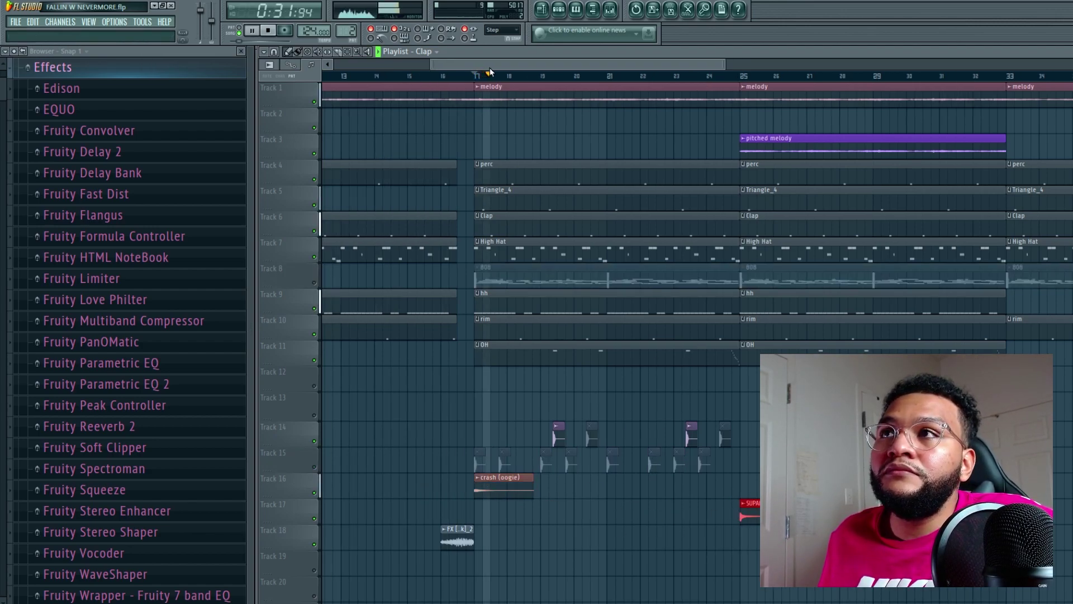
key("space")
left_click_drag(502, 68, 614, 66)
left_click(584, 75)
key("space")
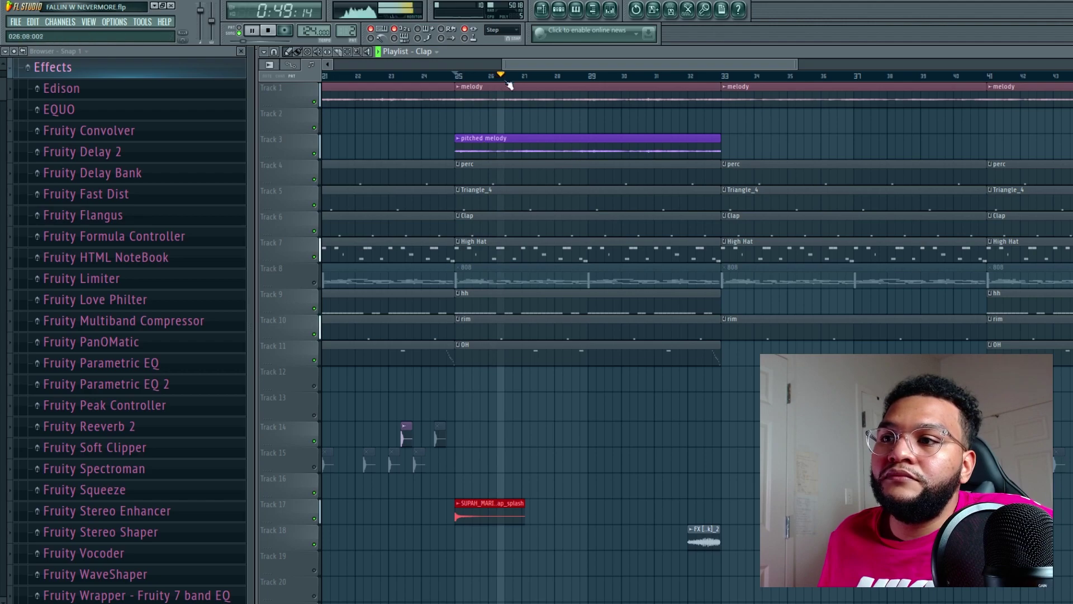
key("space")
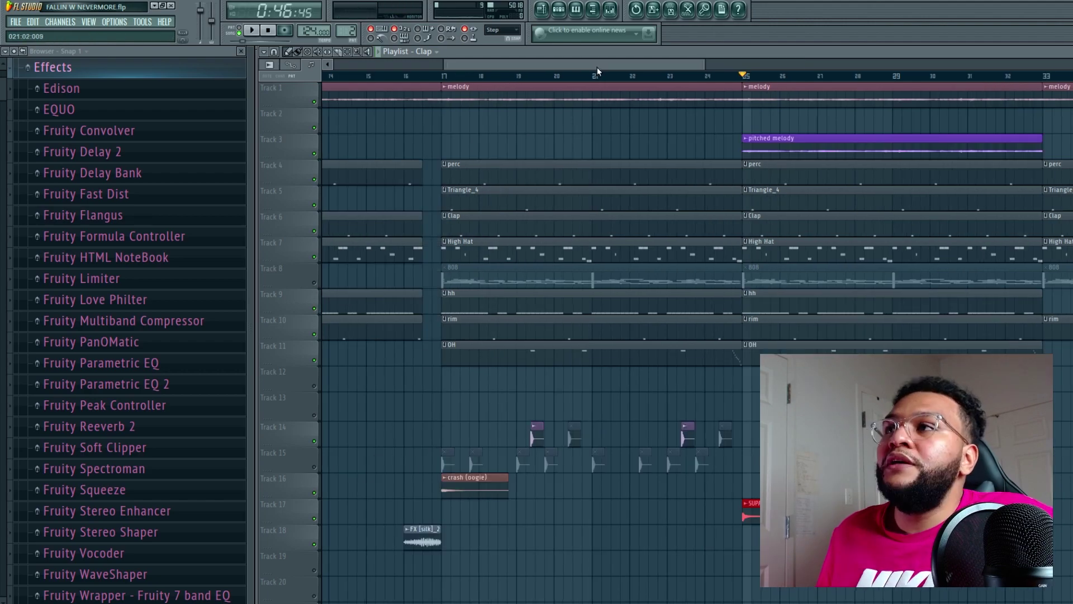
Play only the pitched melody on Track 3 and Pattern 18 on Track 13 from bar 49 to hear the drumless section
left_click_drag(597, 67, 661, 53)
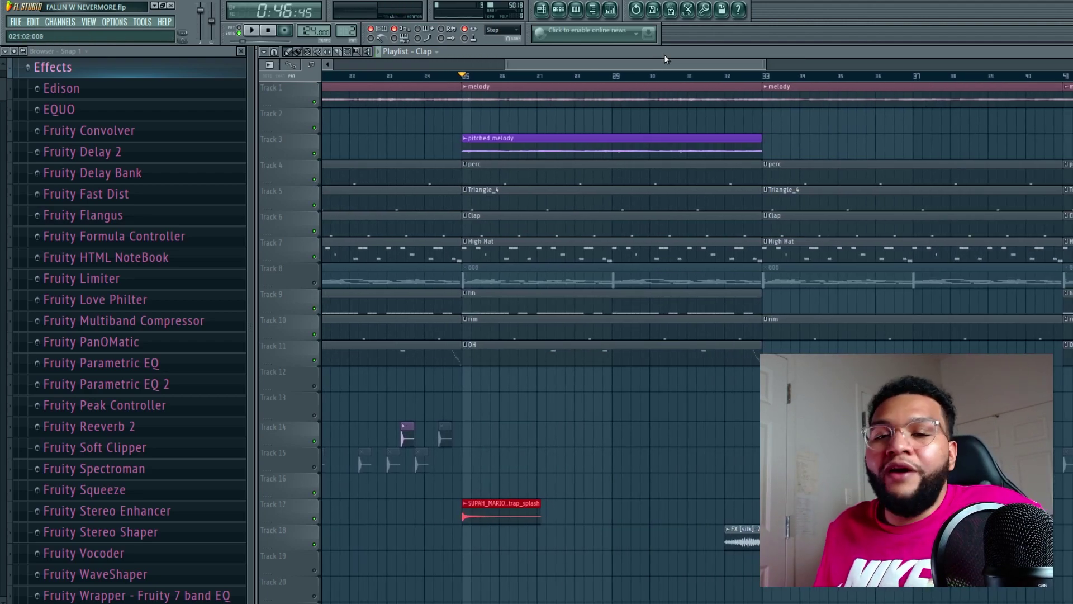
scroll(651, 64, "right", 5)
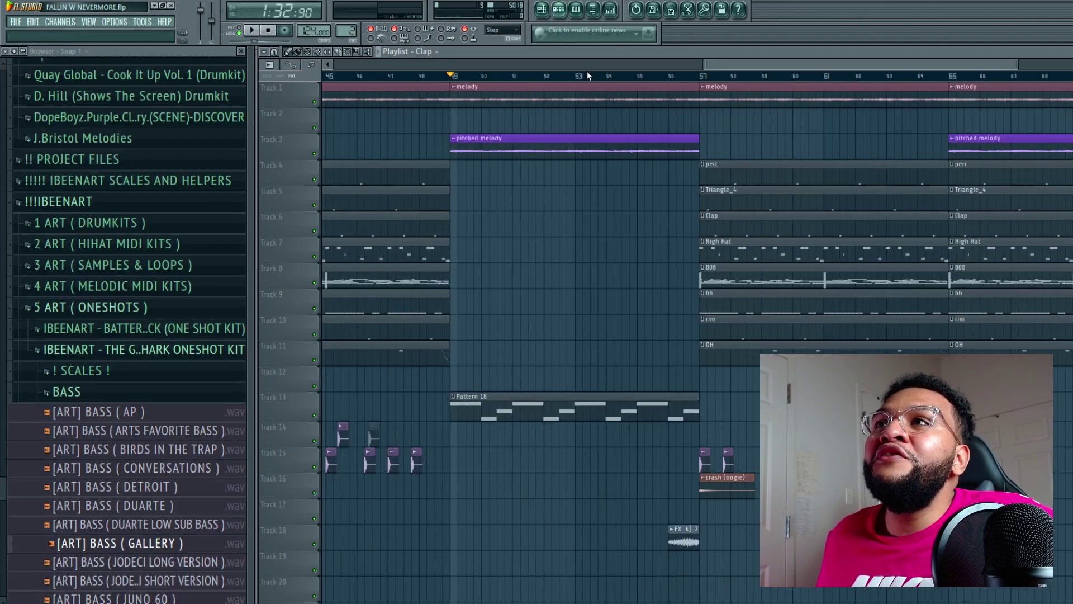
left_click(576, 9)
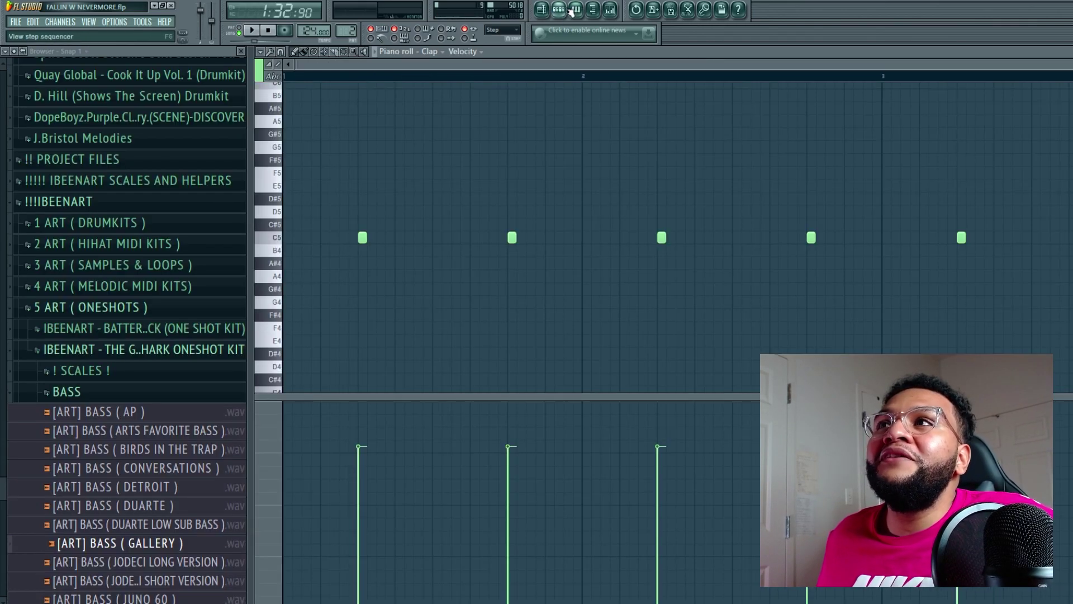
left_click(541, 9)
key("space")
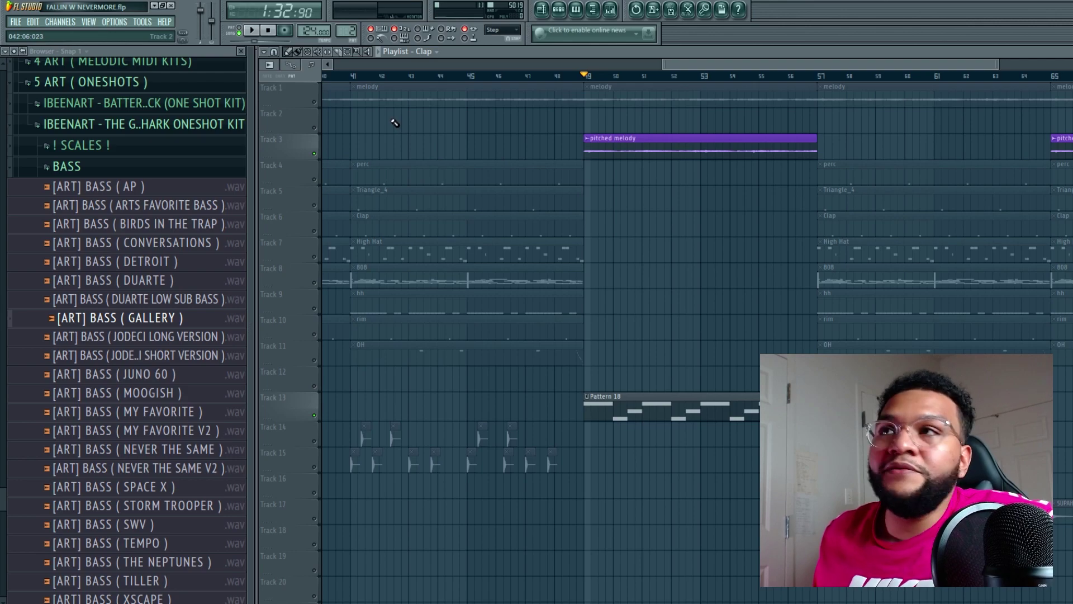
key("space")
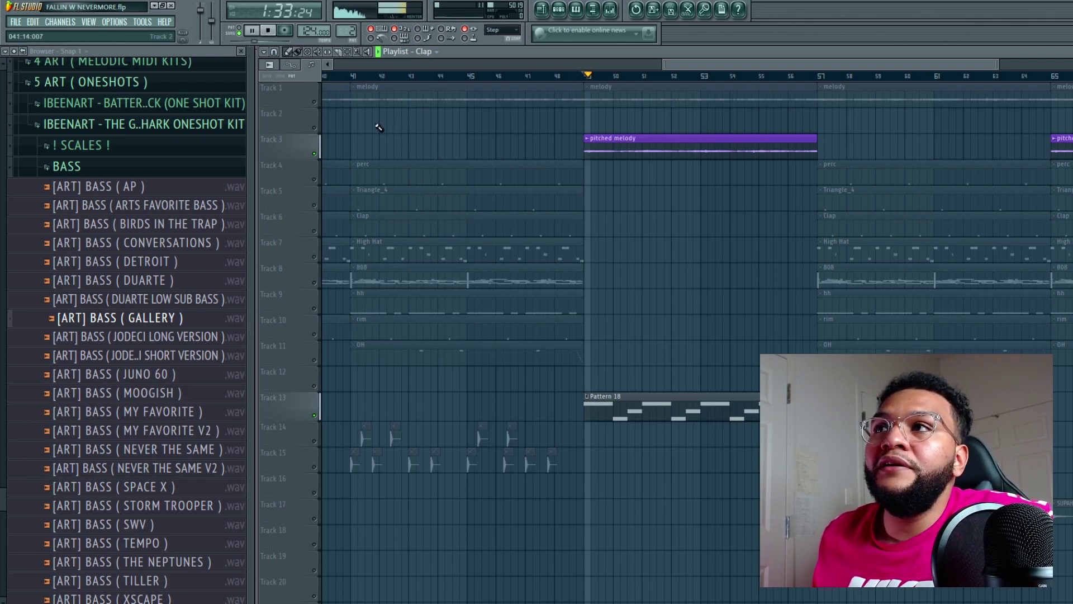
key("space")
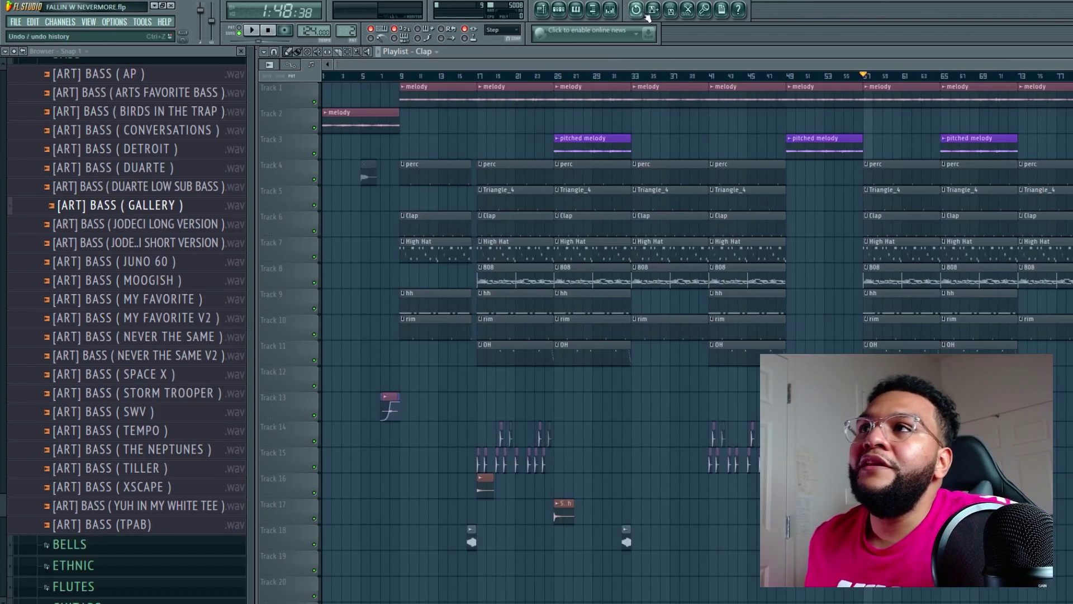
Inspect the Master channel's Fruity Parametric EQ and Fruity Soft Clipper in the mixer, and view the first insert channels
left_click(611, 10)
left_click(417, 266)
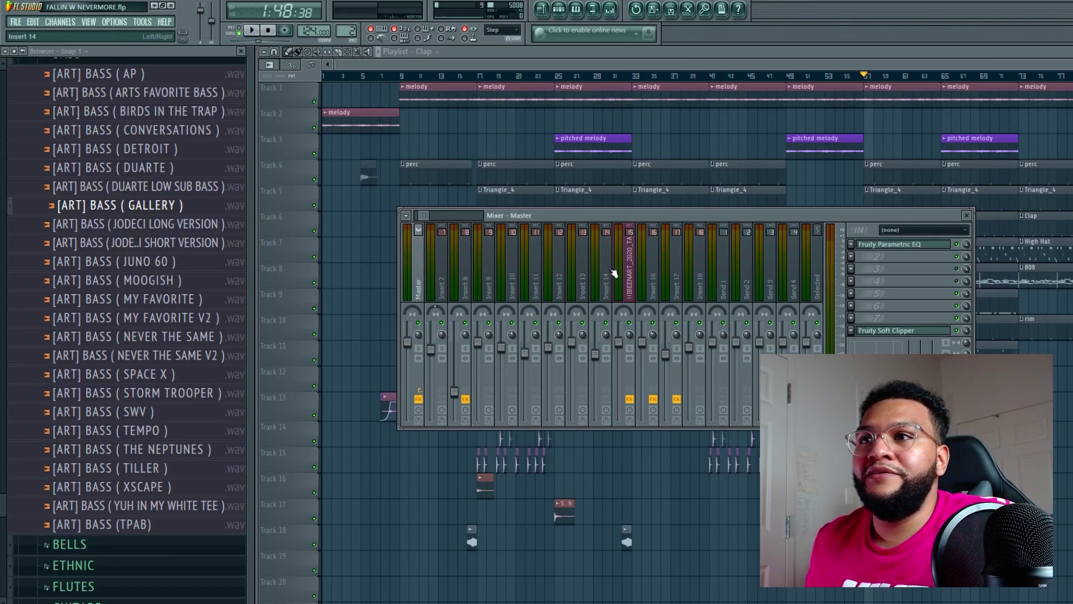
left_click(906, 246)
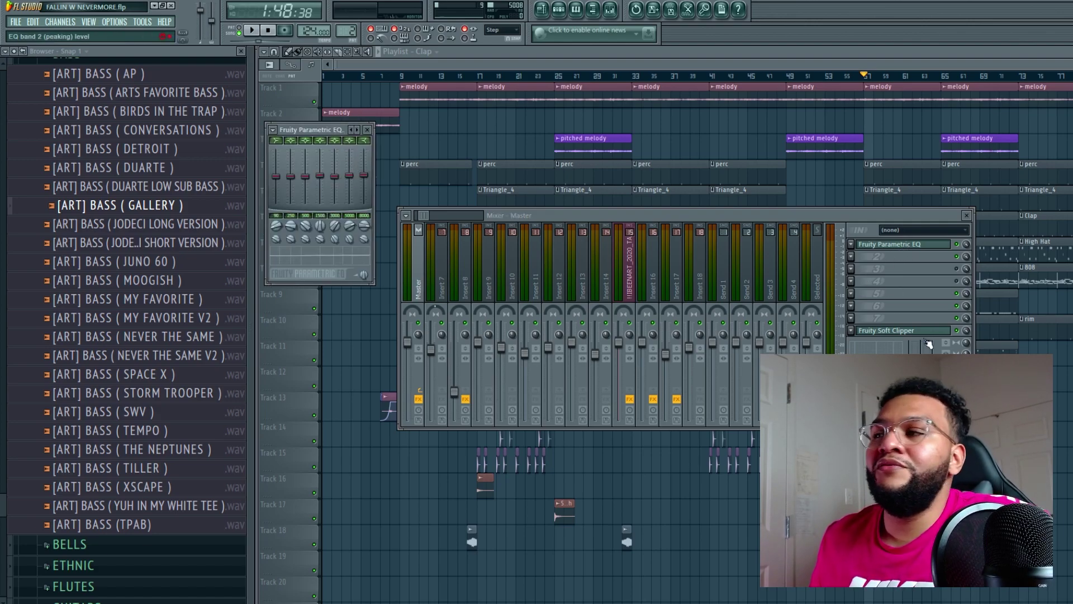
left_click(907, 333)
left_click_drag(506, 326, 518, 253)
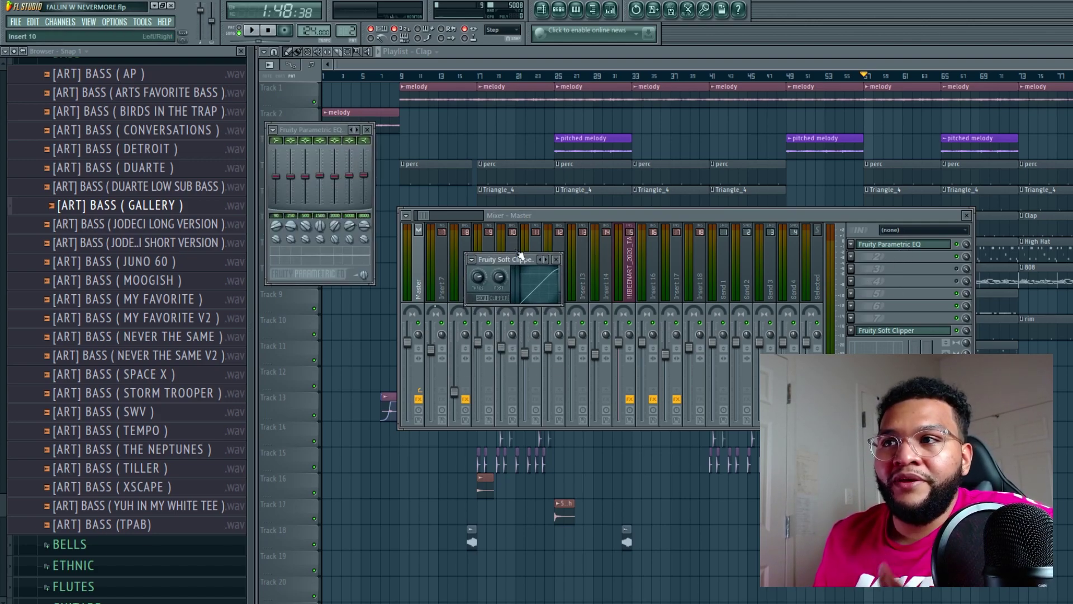
key("Escape")
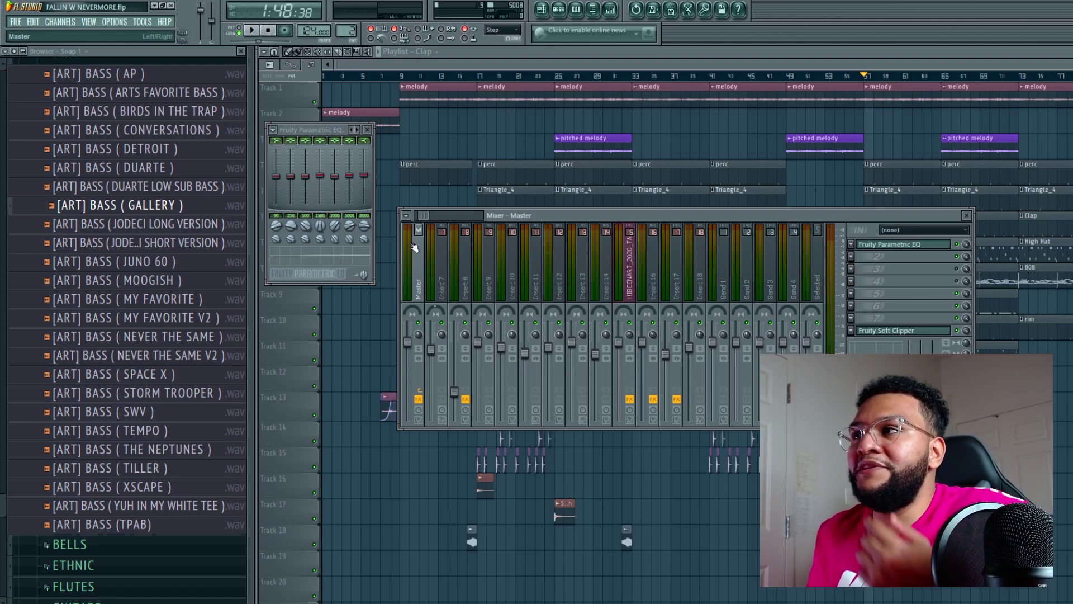
left_click_drag(420, 216, 398, 206)
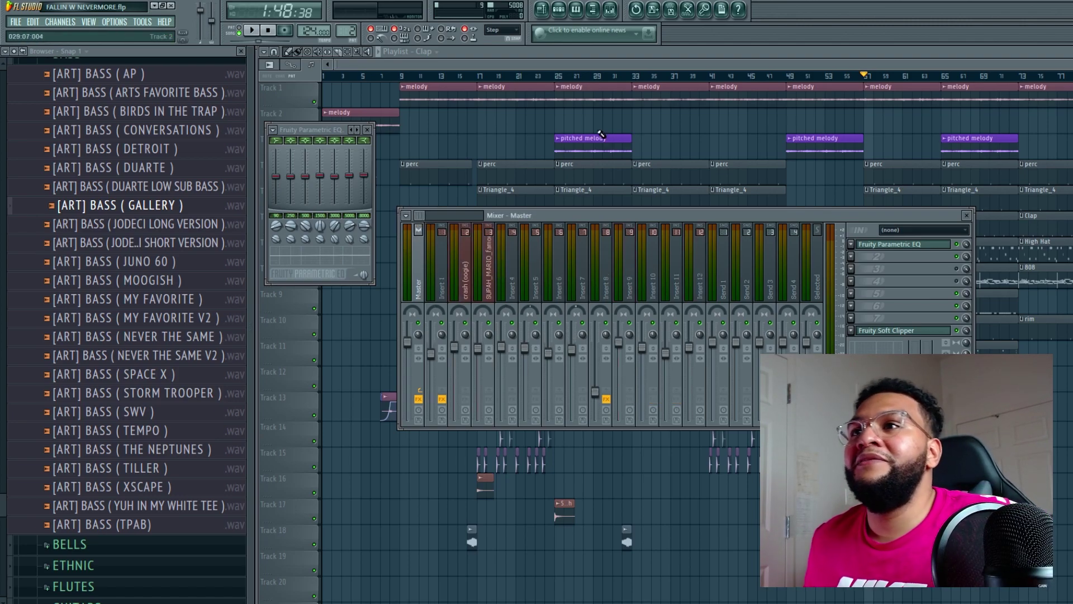
Examine the full arrangement in the playlist through to the Master volume envelope clip at bar 113 on Track 9
left_click(632, 92)
scroll(623, 66, "down", 3)
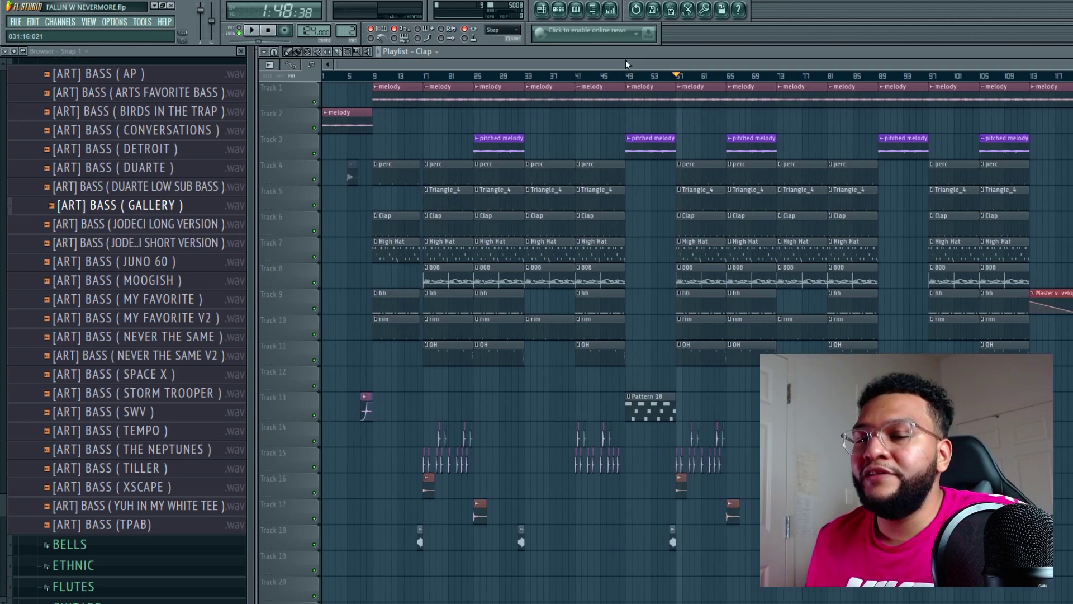
left_click_drag(615, 65, 669, 65)
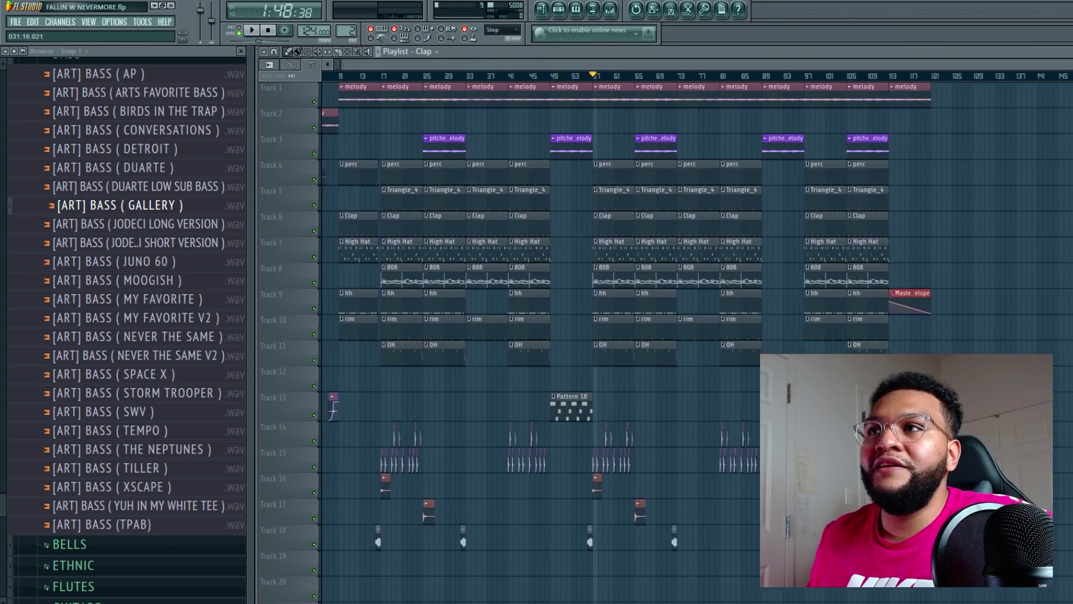
scroll(616, 67, "up", 2)
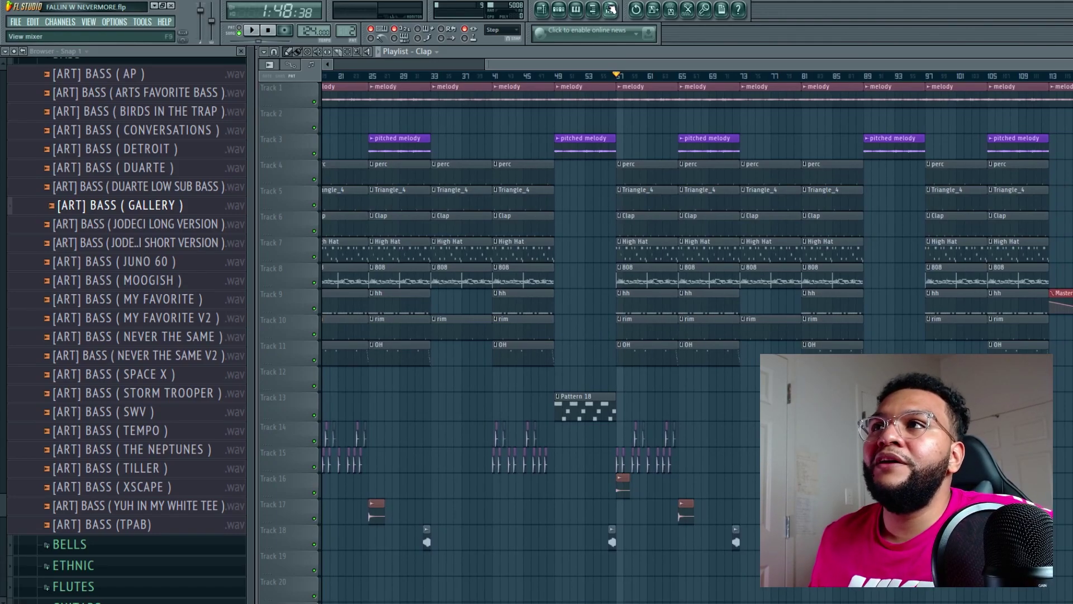